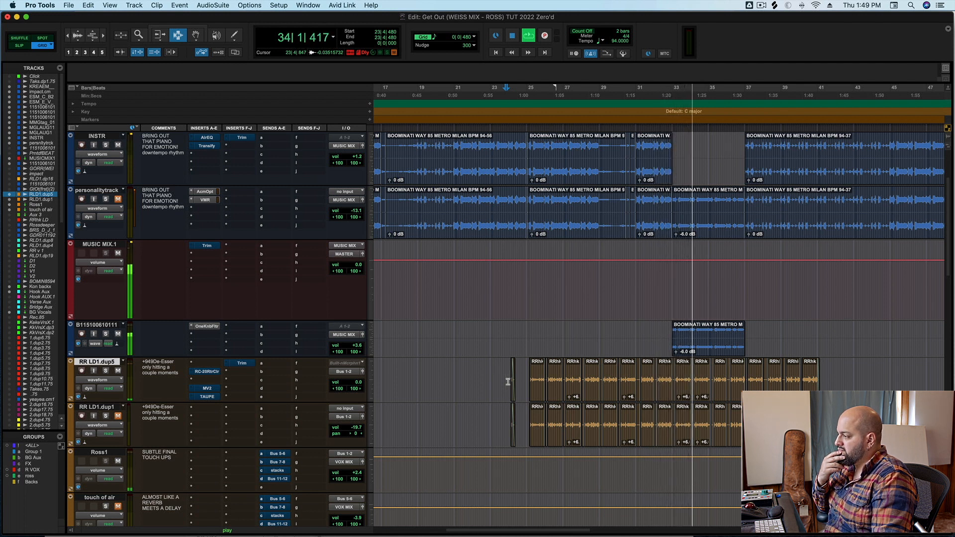
# Stop playback, solo the RR LD1.dup5 vocal track and audition it from bar 25
pyautogui.press('space')
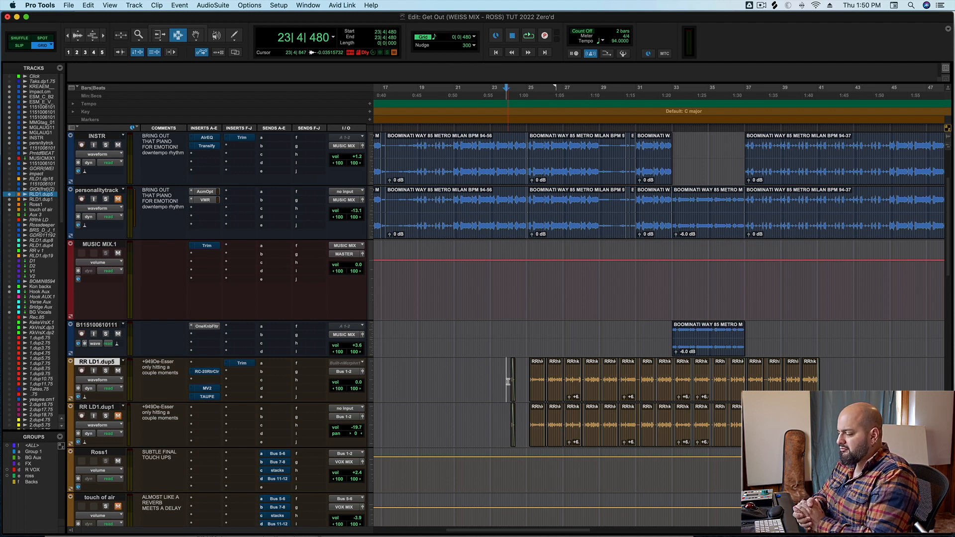
pyautogui.click(107, 371)
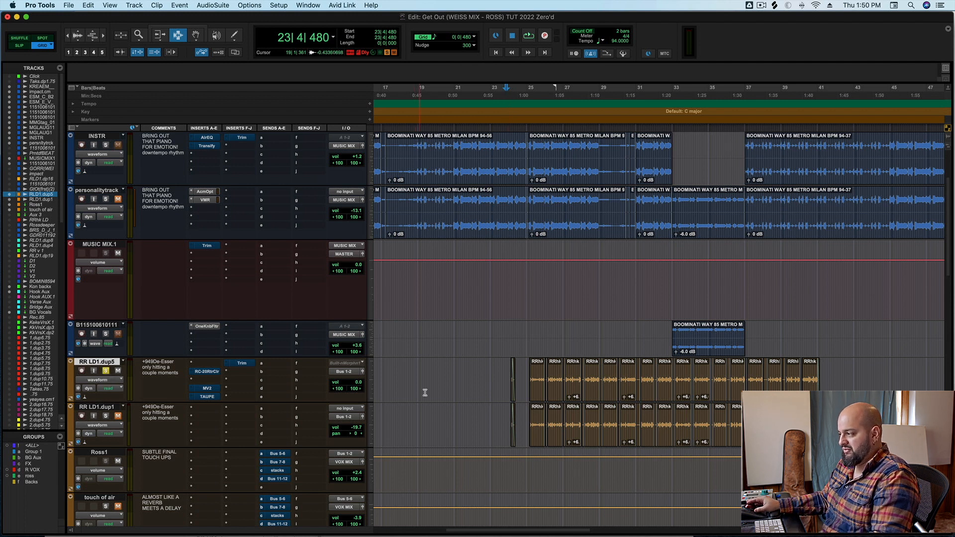
pyautogui.click(530, 380)
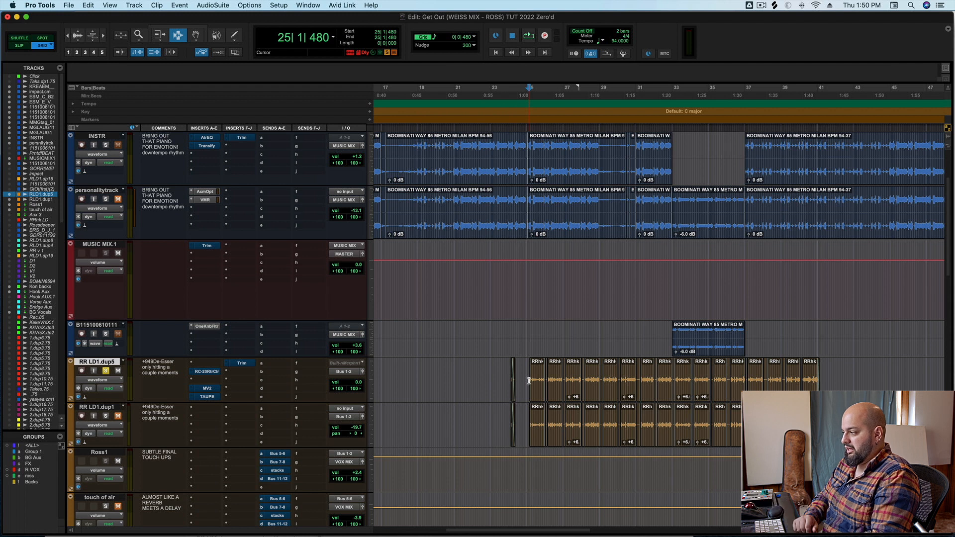
pyautogui.press('space')
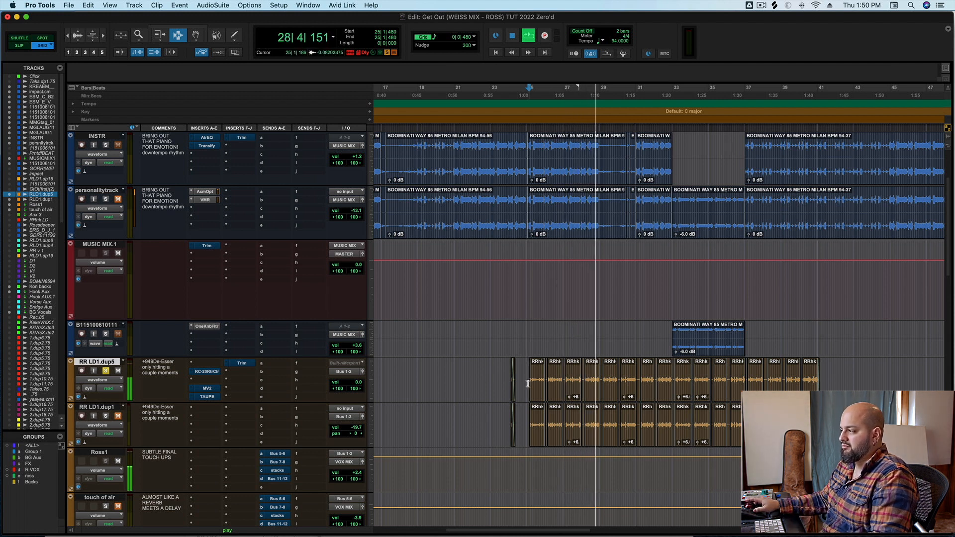
pyautogui.press('space')
# Insert the REQ 6 equalizer on RR LD1.dup5 in the insert slot below Trim
pyautogui.click(236, 371)
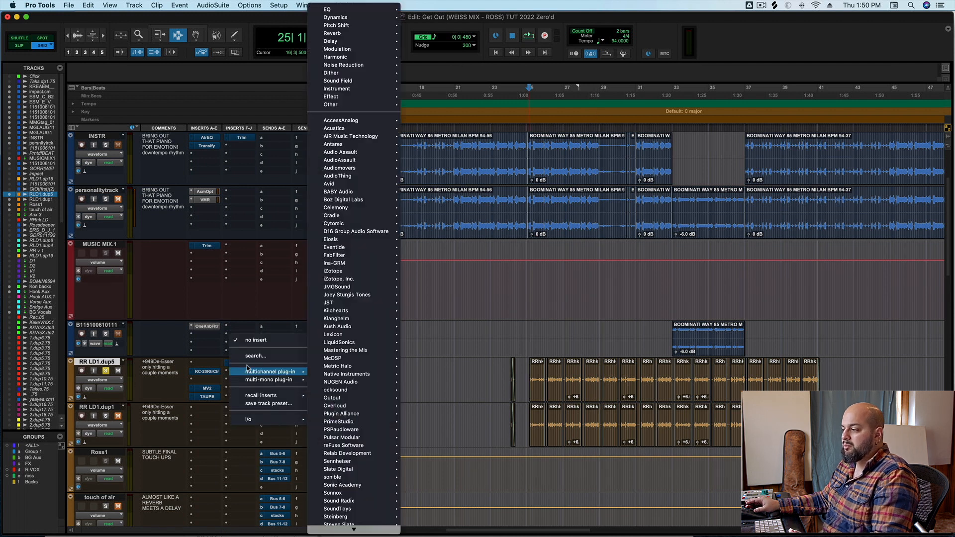
pyautogui.click(251, 358)
pyautogui.write('req')
pyautogui.press('Down')
pyautogui.press('Down')
pyautogui.press('Down')
pyautogui.press('Down')
pyautogui.press('Return')
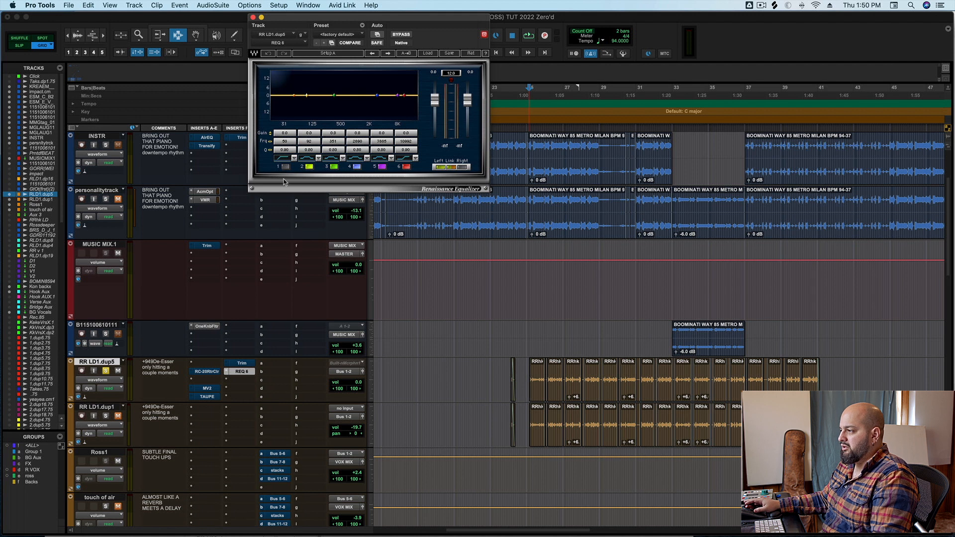
# Shape the REQ 6 curve with a low cut, a low-mid dip and upper-band boosts, and audition the vocal
pyautogui.click(285, 166)
pyautogui.moveTo(285, 142); pyautogui.dragTo(340, 133)
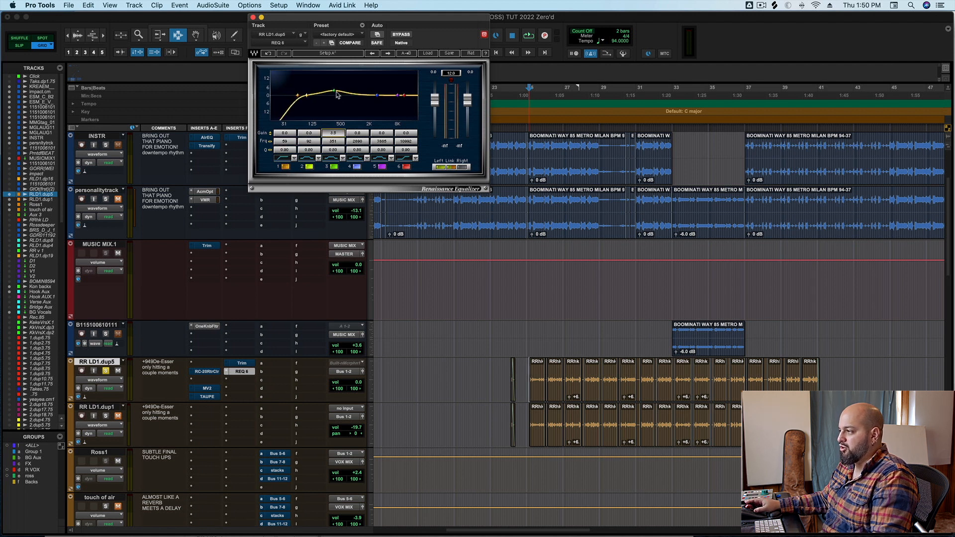
pyautogui.moveTo(334, 91); pyautogui.dragTo(325, 100)
pyautogui.moveTo(407, 98); pyautogui.dragTo(388, 94)
pyautogui.moveTo(406, 150); pyautogui.dragTo(389, 141)
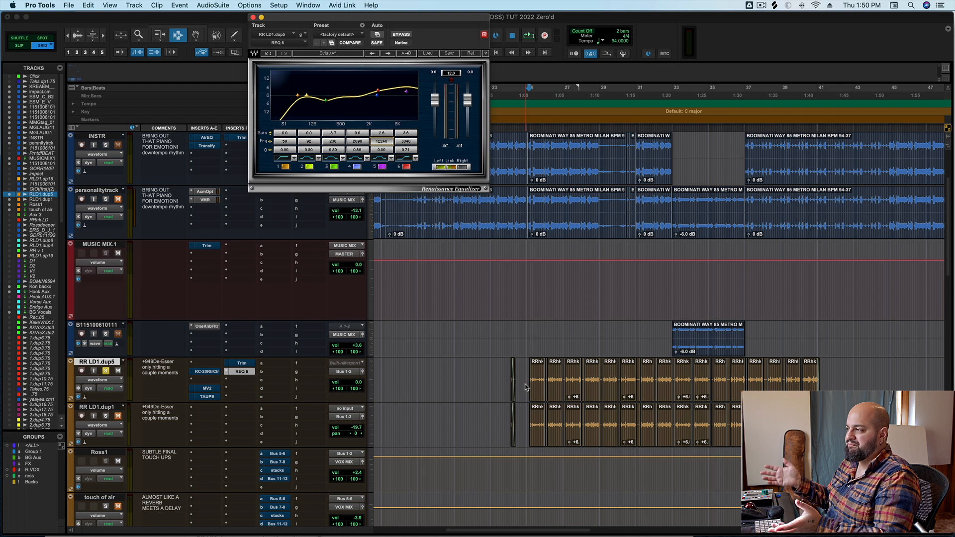
pyautogui.press('space')
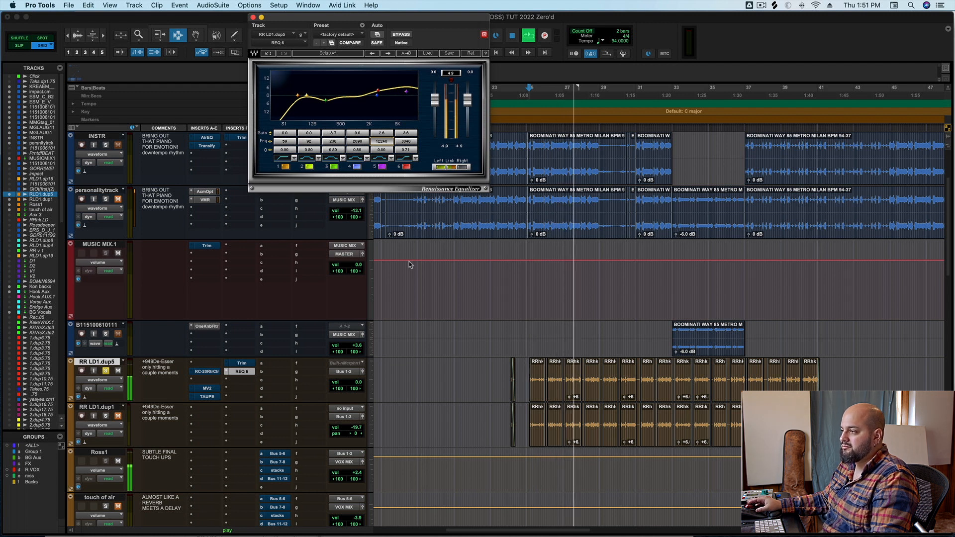
pyautogui.press('space')
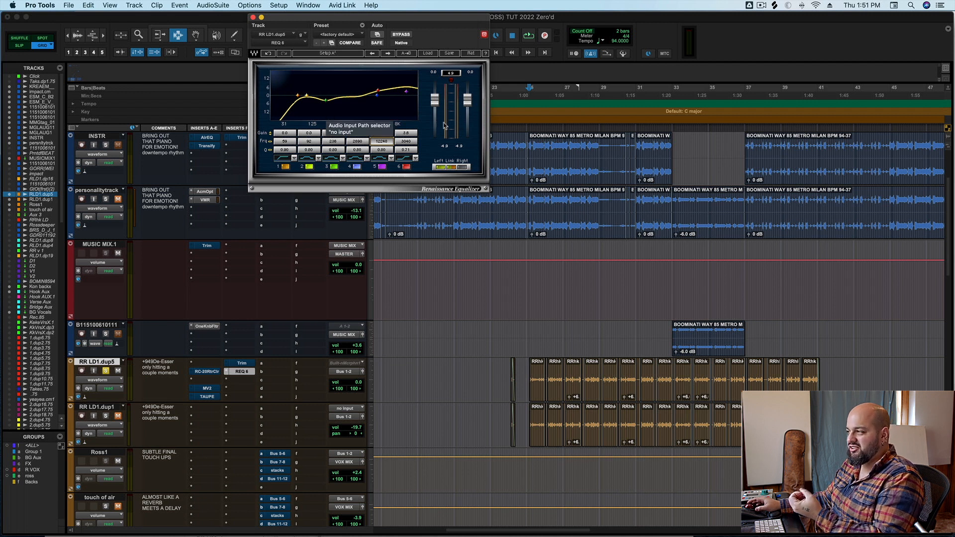
# Close the equalizer and remove the REQ 6 insert from RR LD1.dup5
pyautogui.click(252, 17)
pyautogui.keyDown('super'); pyautogui.click(244, 372); pyautogui.keyUp('super')
pyautogui.rightClick(242, 371)
pyautogui.click(228, 376)
pyautogui.click(228, 377)
pyautogui.click(241, 340)
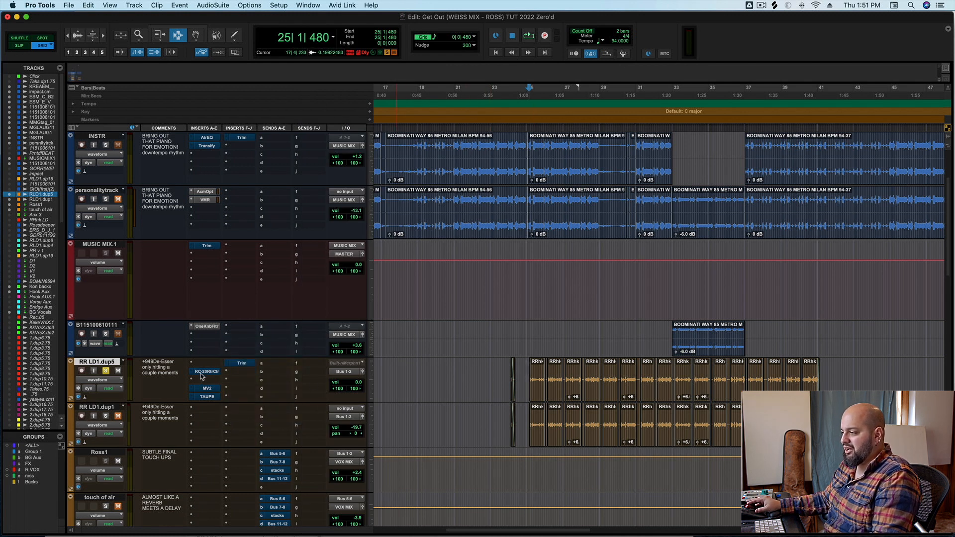
# Activate the bypassed inserts on RR LD1.dup5 and audition the processed vocal from bar 25
pyautogui.hotkey('shift', 'a')
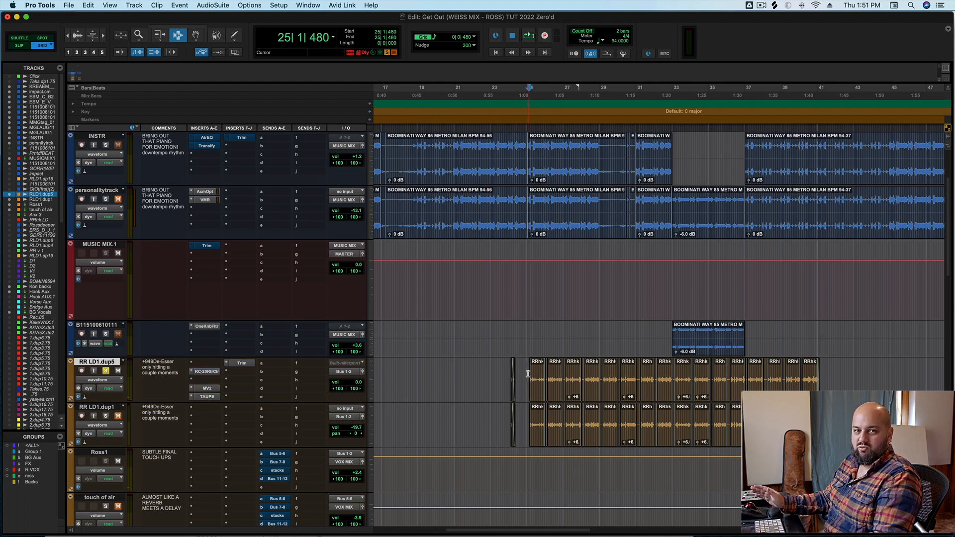
pyautogui.press('space')
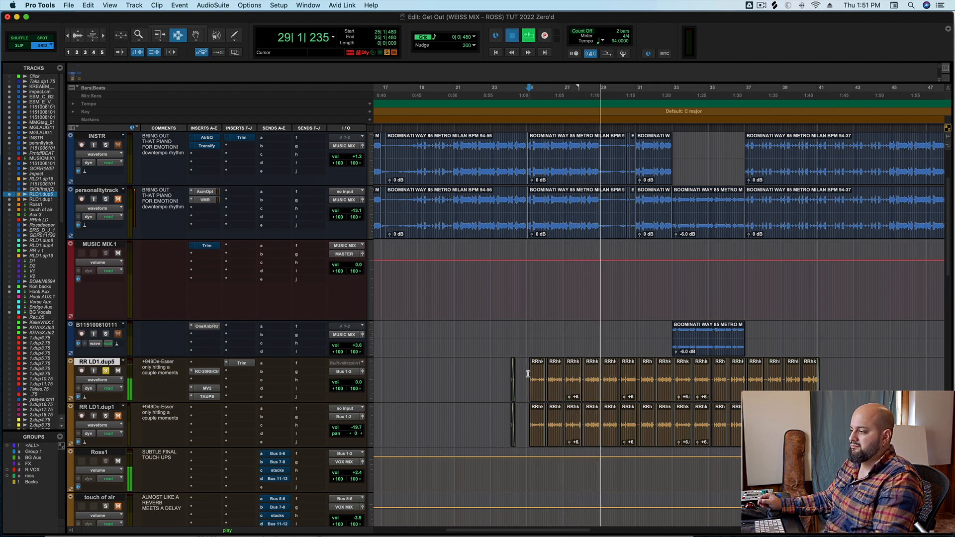
pyautogui.press('space')
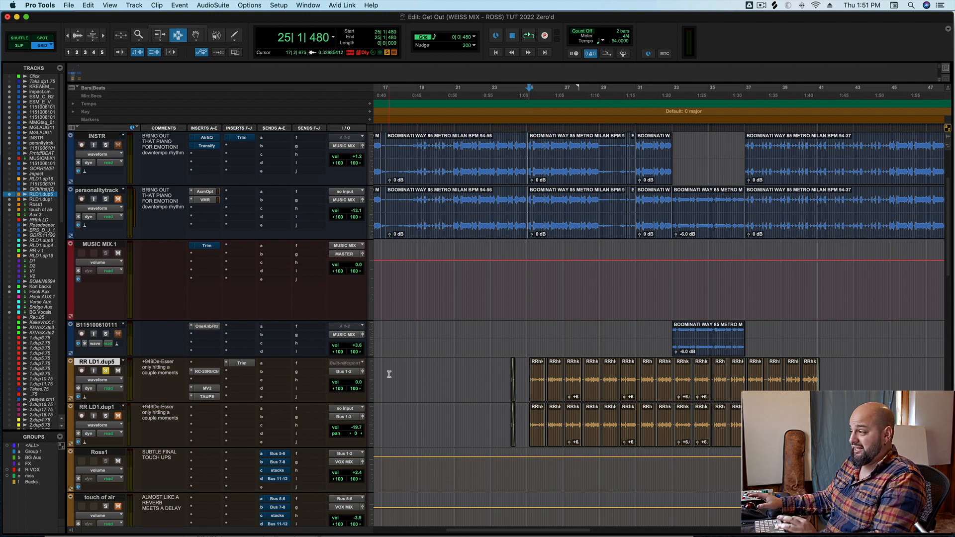
# Activate the INSTR track's inserts and take RR LD1.dup5 out of solo
pyautogui.click(106, 145)
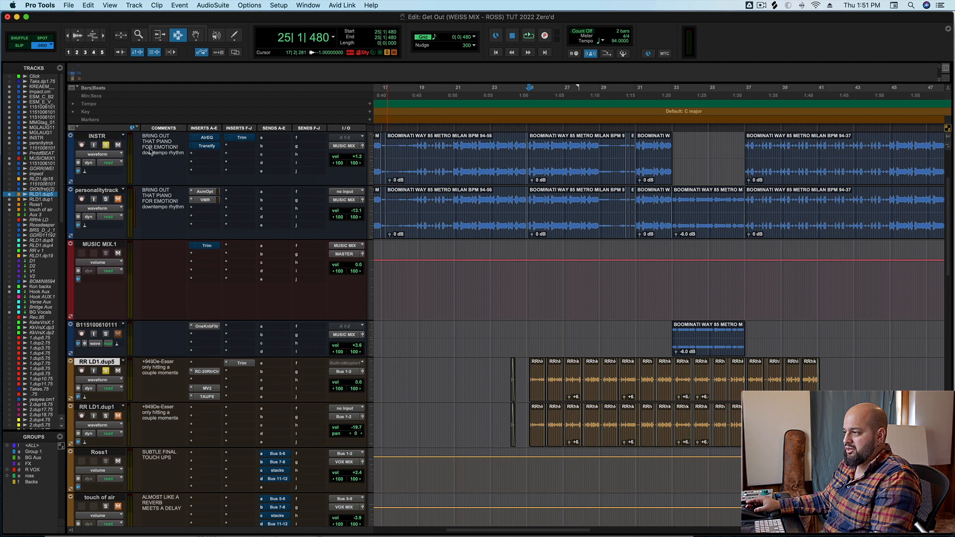
pyautogui.click(105, 146)
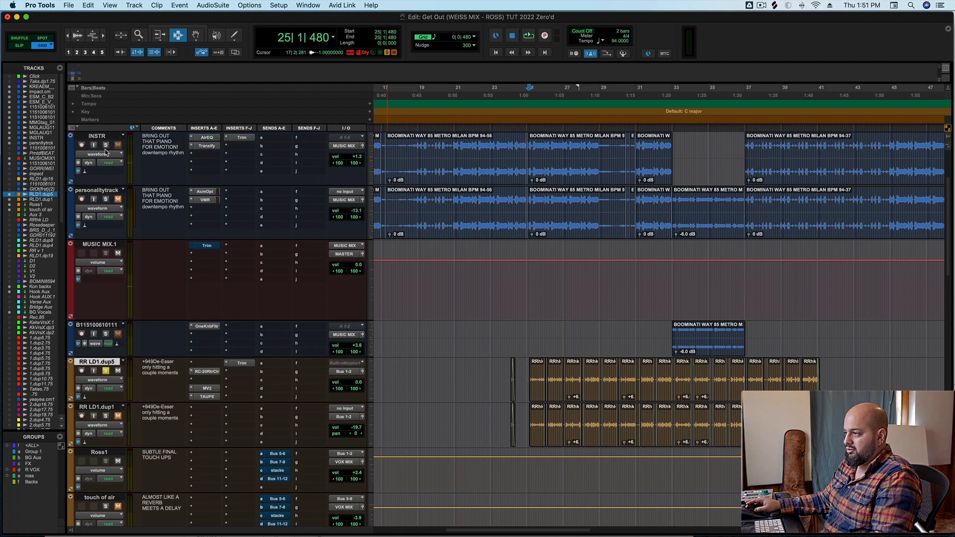
pyautogui.click(105, 372)
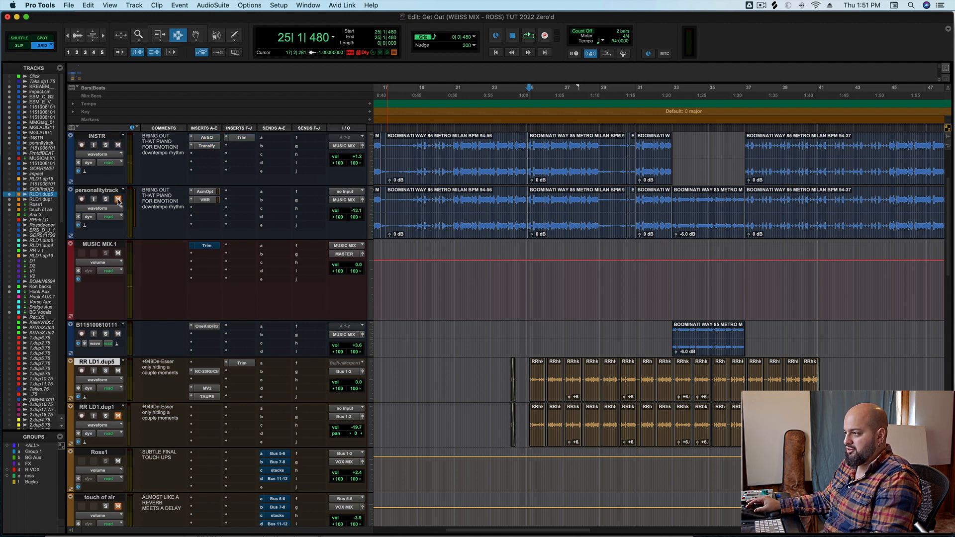
# Play the full mix from just before bar 25 with personalitytrack unmuted, comparing the RR LD1.dup5 inserts bypassed and active
pyautogui.hotkey('shift', 'a')
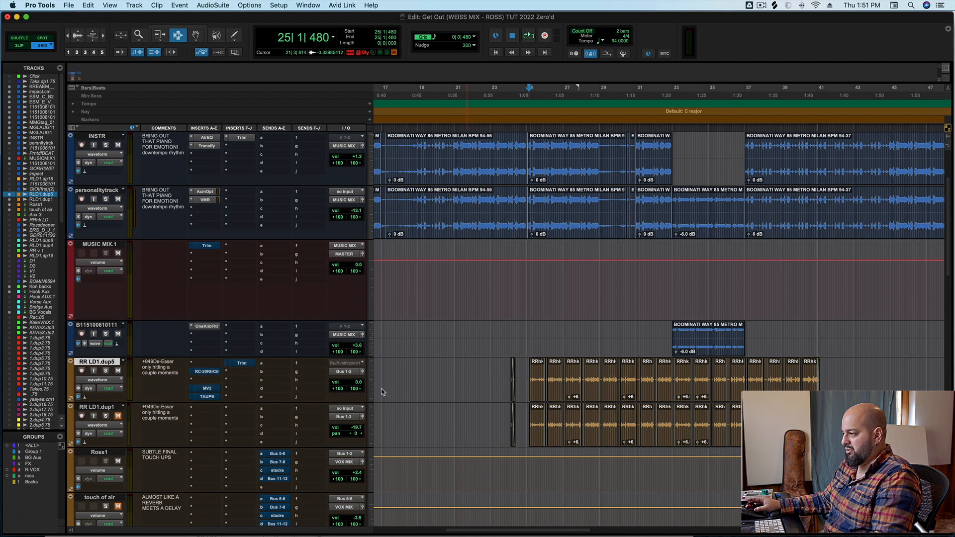
pyautogui.press('space')
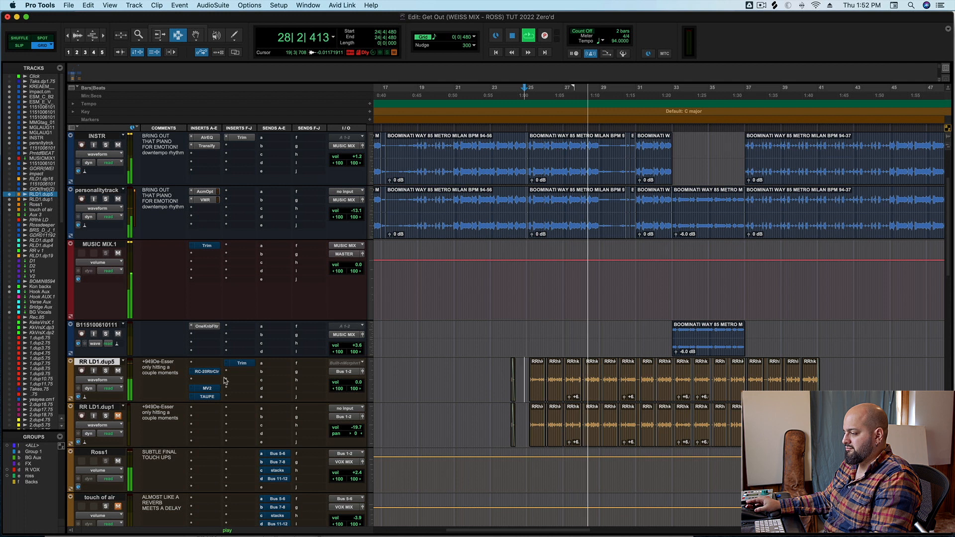
pyautogui.press('space')
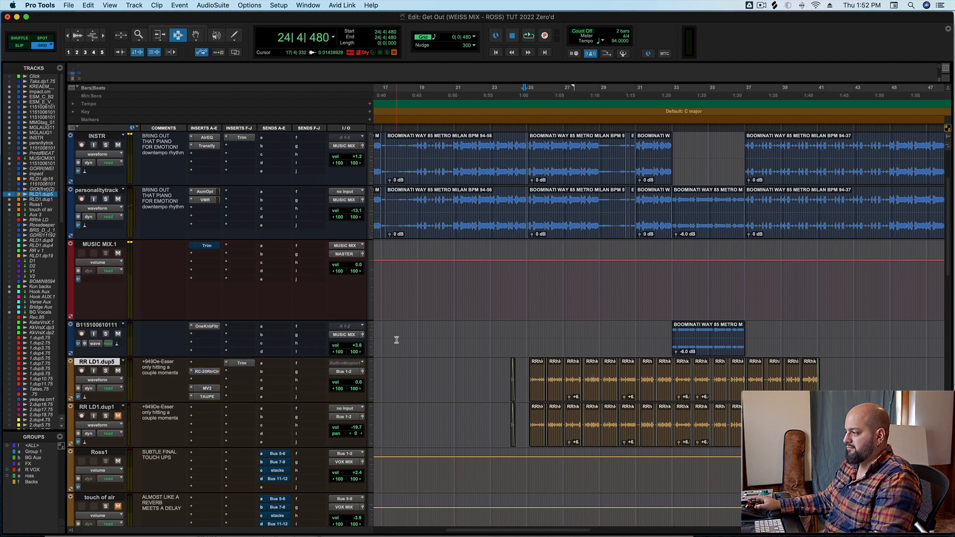
pyautogui.press('space')
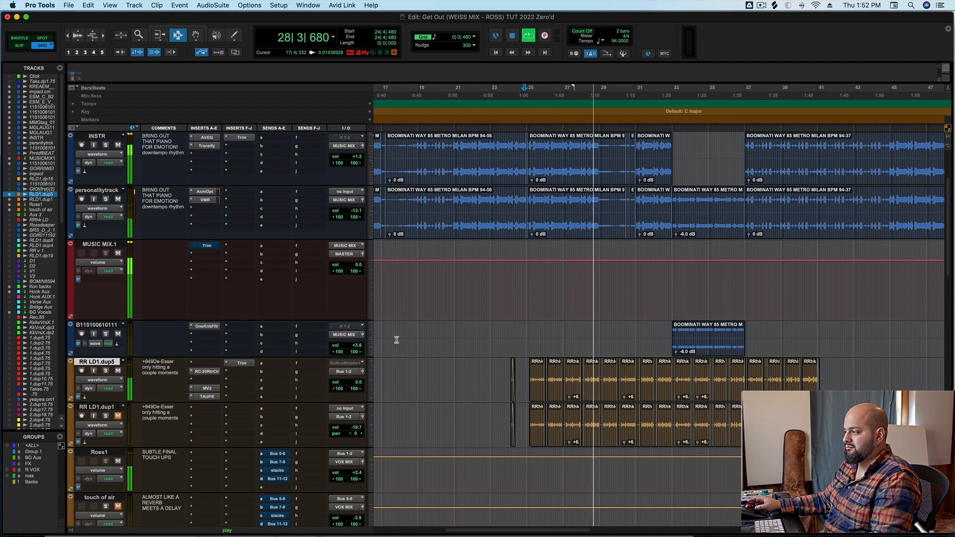
pyautogui.press('space')
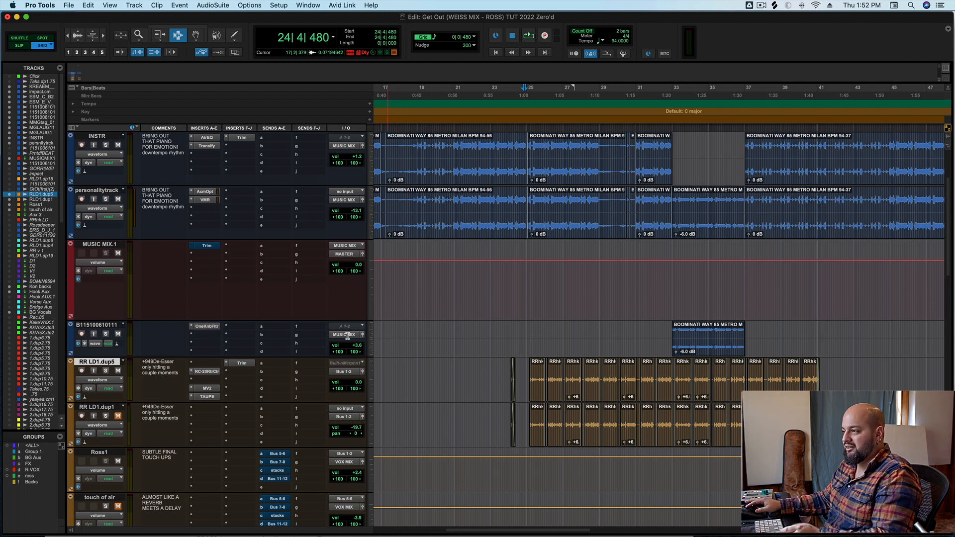
# Isolate RC-20 Retro Color on the soloed RR LD1.dup5 track, bypassing MV2, TAUPE and Trim
pyautogui.click(105, 370)
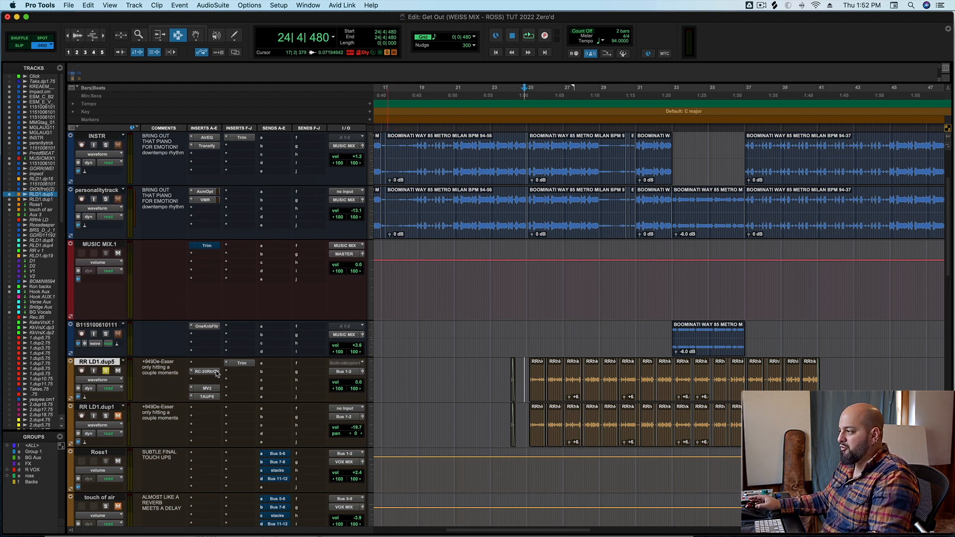
pyautogui.click(206, 371)
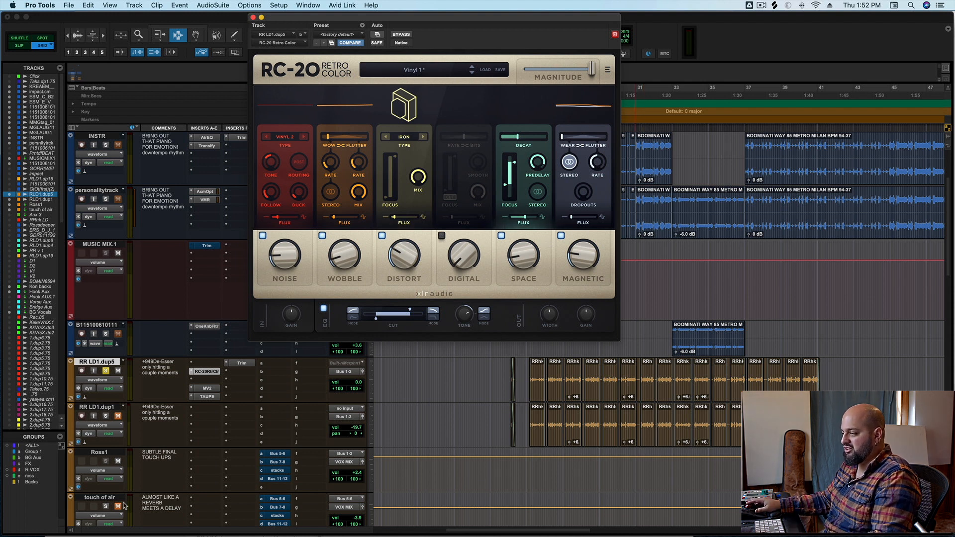
pyautogui.keyDown('ctrl'); pyautogui.keyDown('super'); pyautogui.click(206, 389); pyautogui.keyUp('super'); pyautogui.keyUp('ctrl')
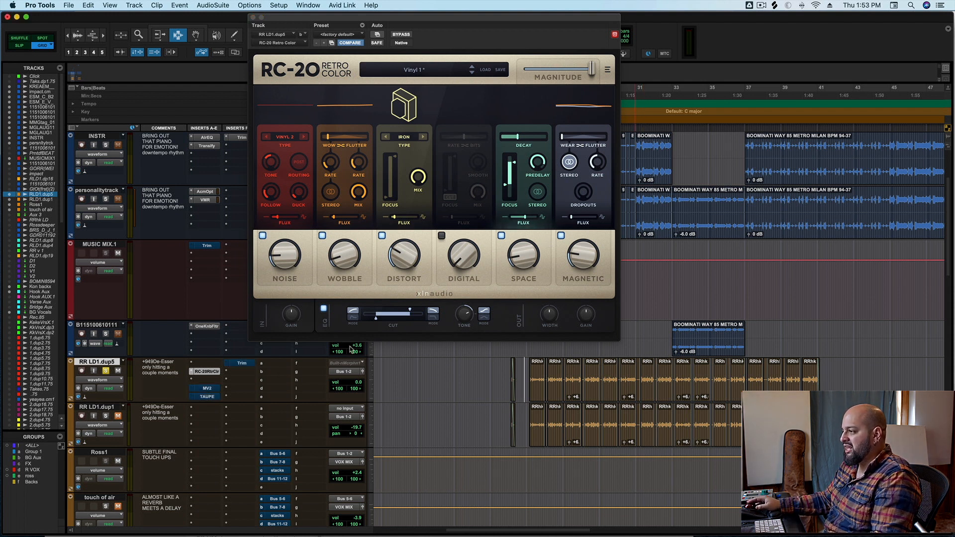
# Turn off the Noise, Wobble, Distort, Space and Magnetic modules in RC-20, leaving only its EQ section on
pyautogui.click(263, 235)
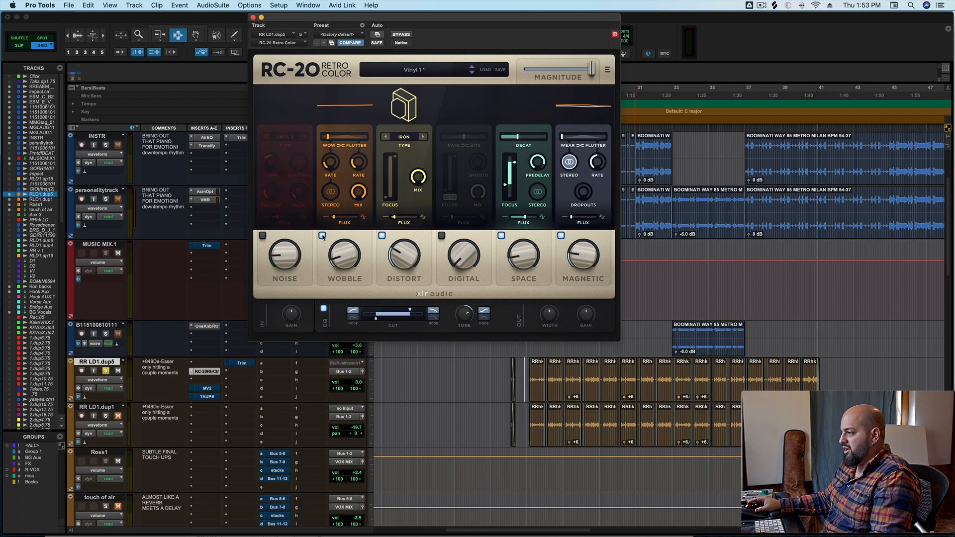
pyautogui.click(322, 235)
pyautogui.click(382, 235)
pyautogui.click(502, 236)
pyautogui.click(561, 236)
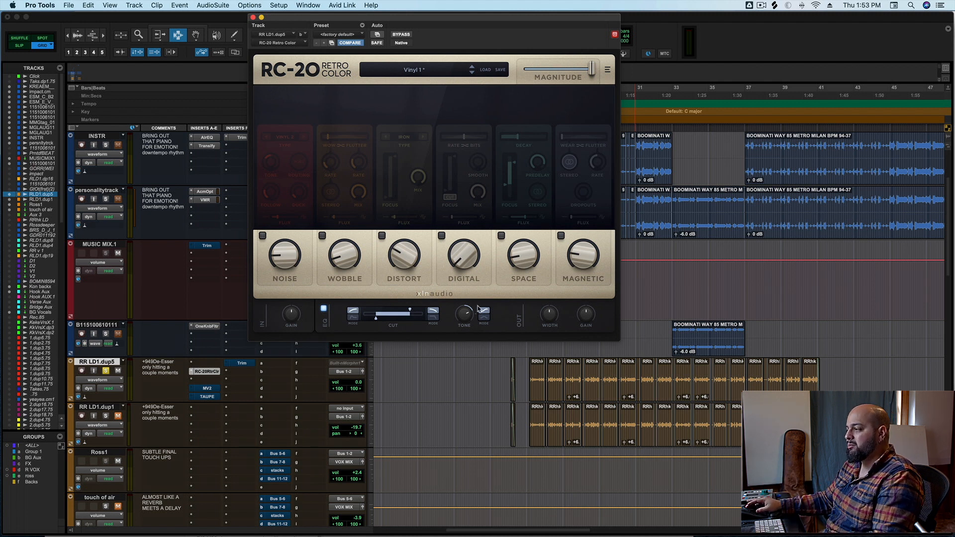
# Compare the vocal with and without the RC-20 EQ by toggling the plug-in's bypass during playback
pyautogui.moveTo(466, 315)
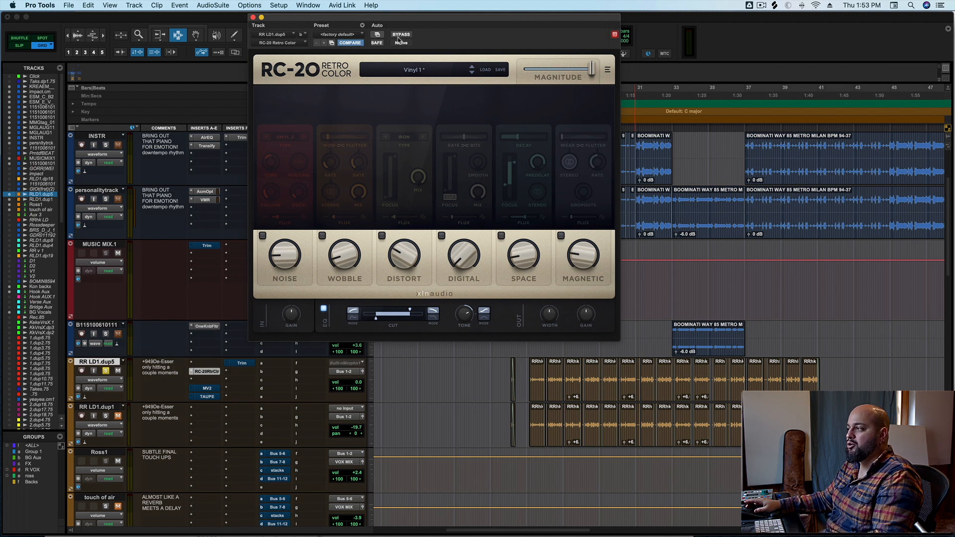
pyautogui.click(400, 36)
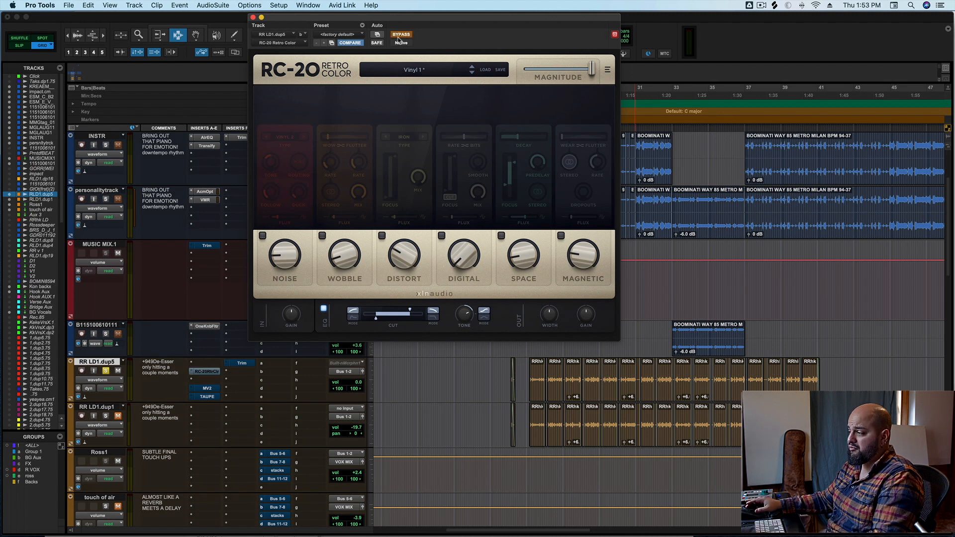
pyautogui.press('space')
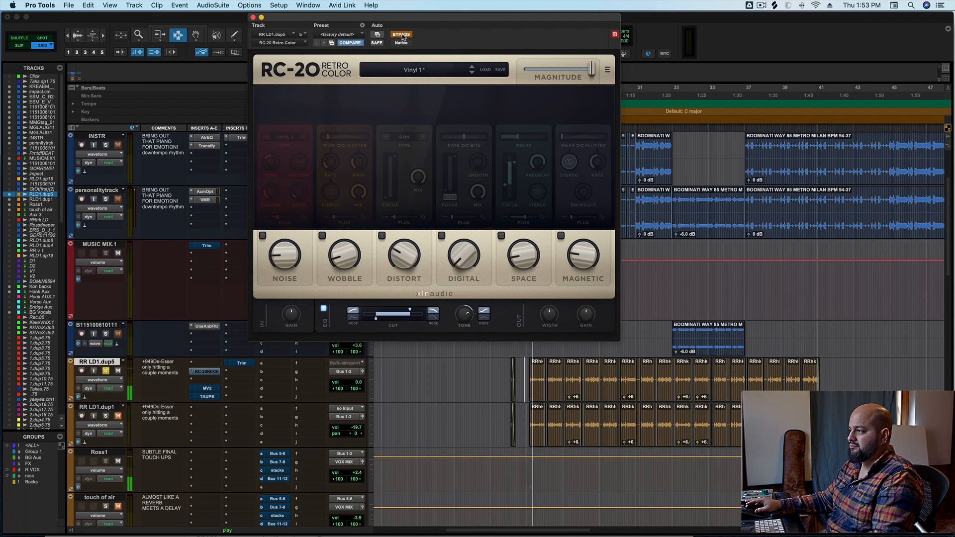
pyautogui.click(402, 35)
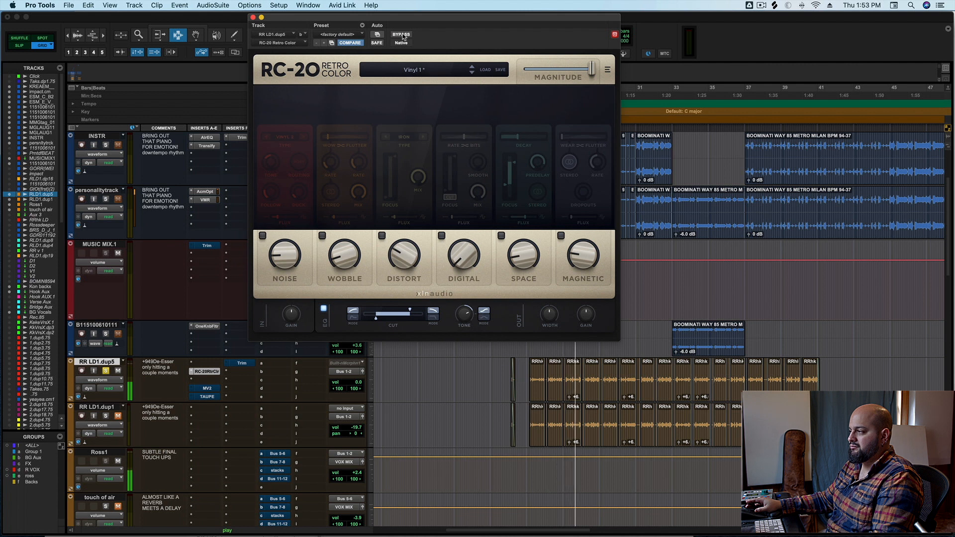
pyautogui.click(402, 35)
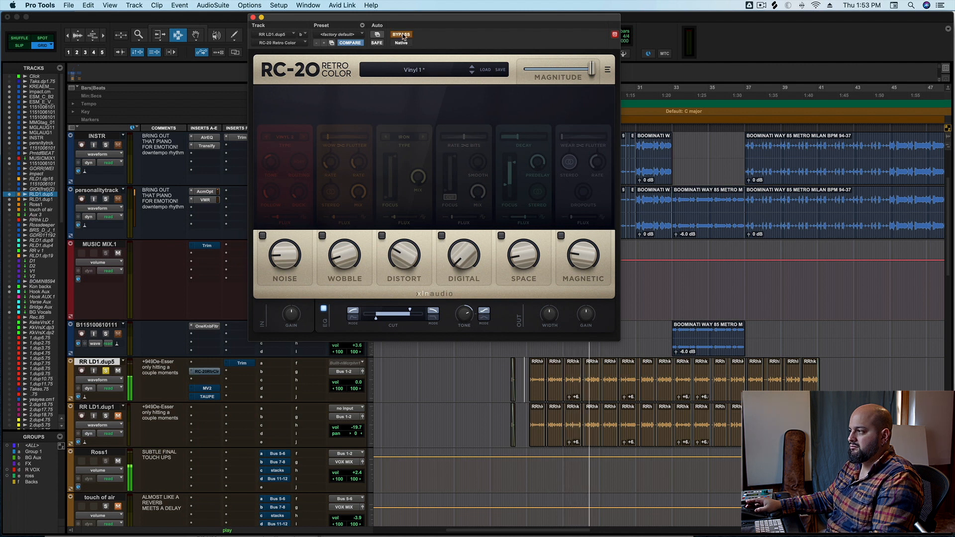
pyautogui.click(402, 35)
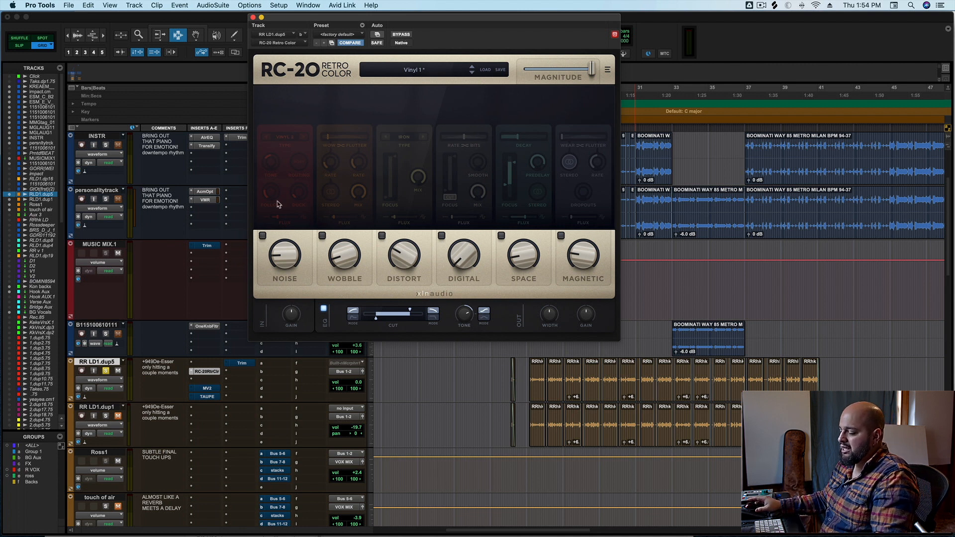
# Turn on RC-20's Noise module and audition it on the soloed vocal from just before bar 25, trying out the noise amount
pyautogui.click(262, 235)
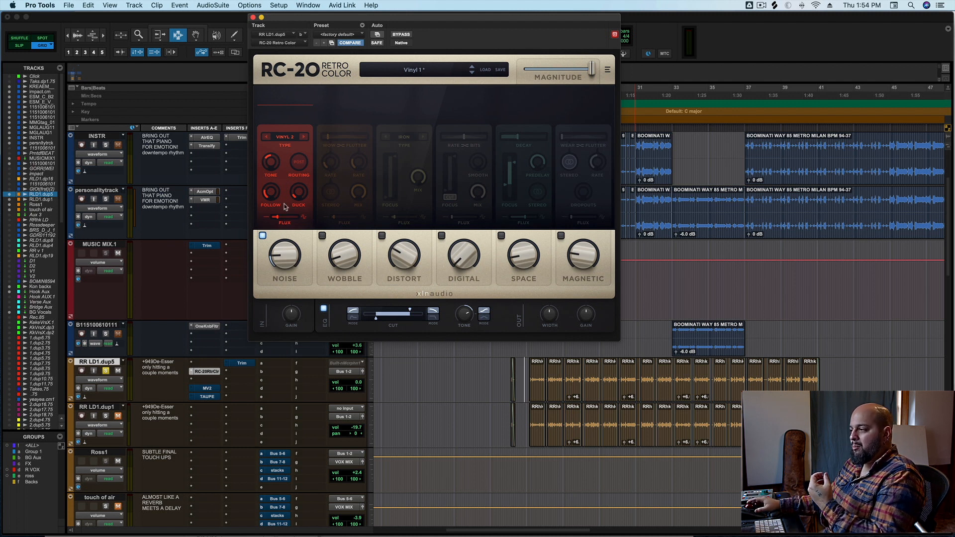
pyautogui.click(525, 377)
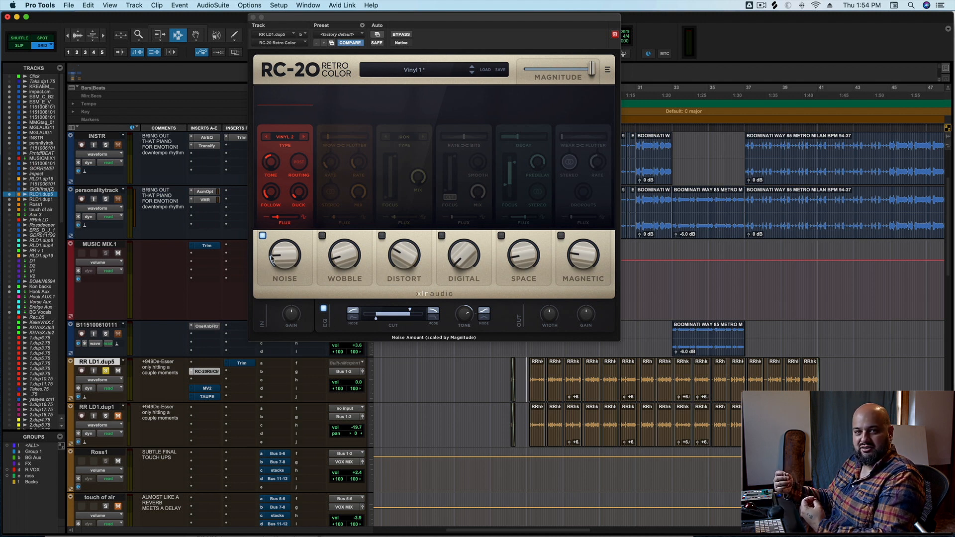
pyautogui.press('space')
pyautogui.click(286, 254)
pyautogui.moveTo(286, 254)
pyautogui.mouseDown()
pyautogui.moveTo(286, 218)
pyautogui.moveTo(281, 254)
pyautogui.mouseUp()
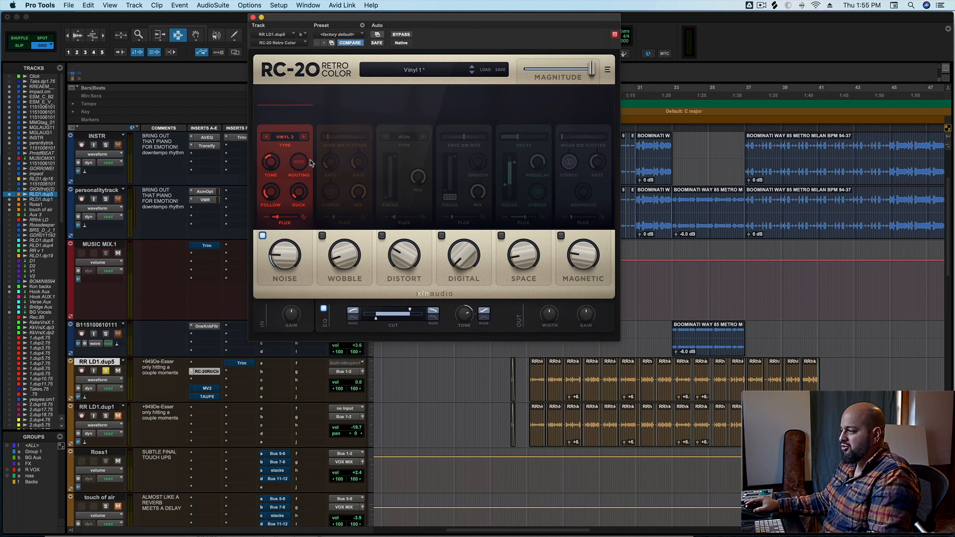
# Turn on RC-20's Wobble and Distort modules and play the soloed vocal with them added
pyautogui.click(322, 236)
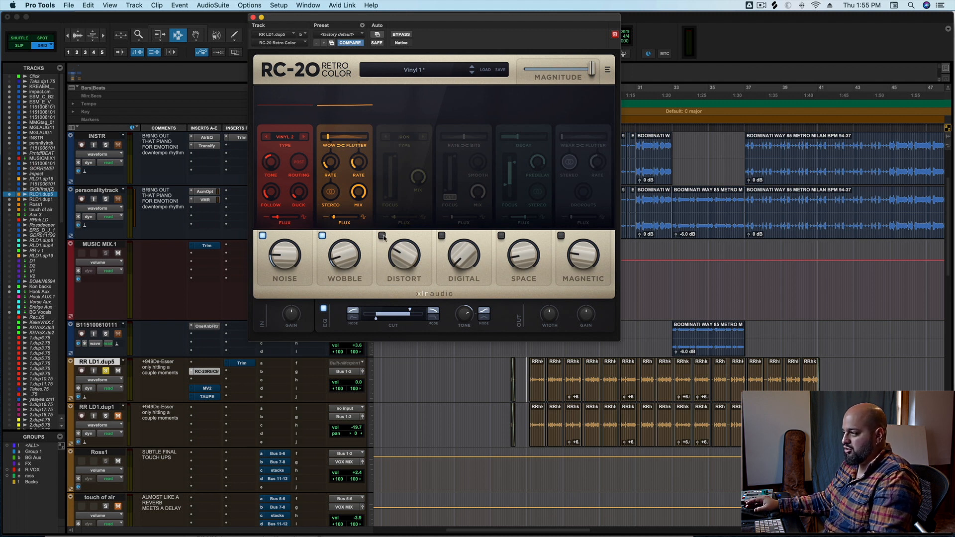
pyautogui.click(382, 236)
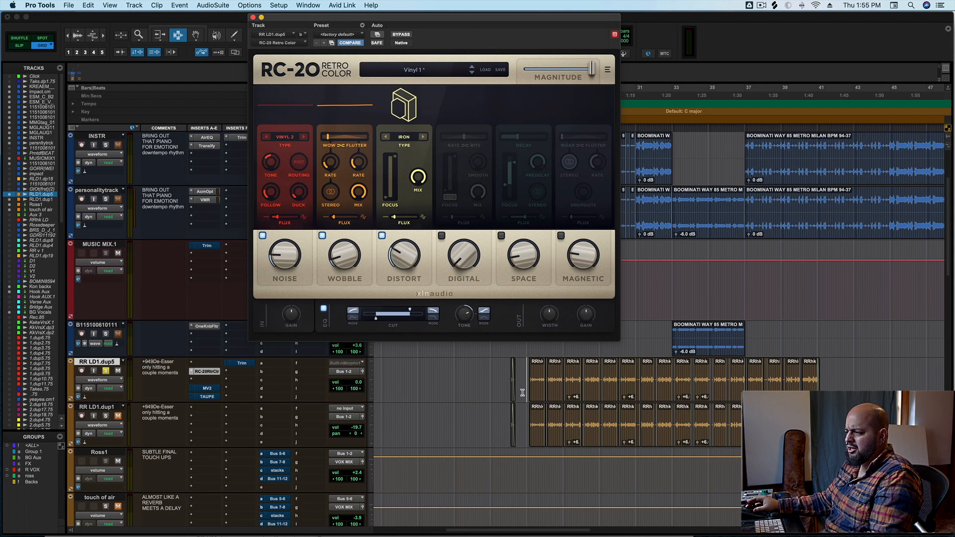
pyautogui.press('space')
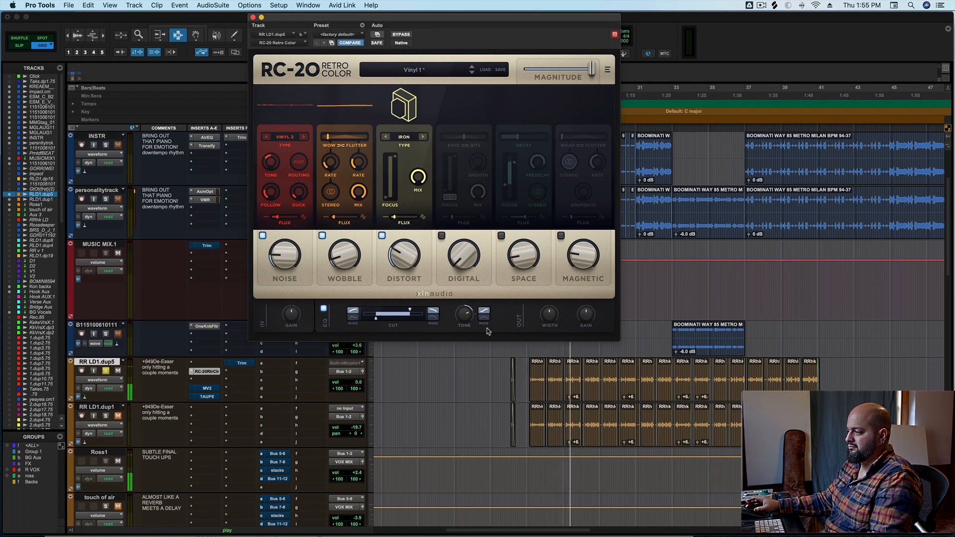
pyautogui.press('space')
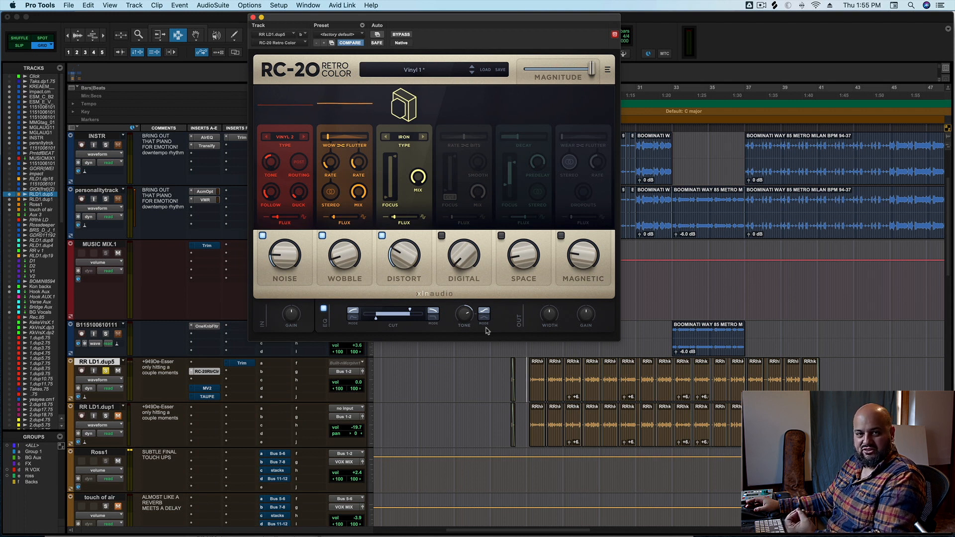
# Turn on RC-20's Space module, exaggerate its amount during playback, and bring it back to 15%
pyautogui.click(502, 236)
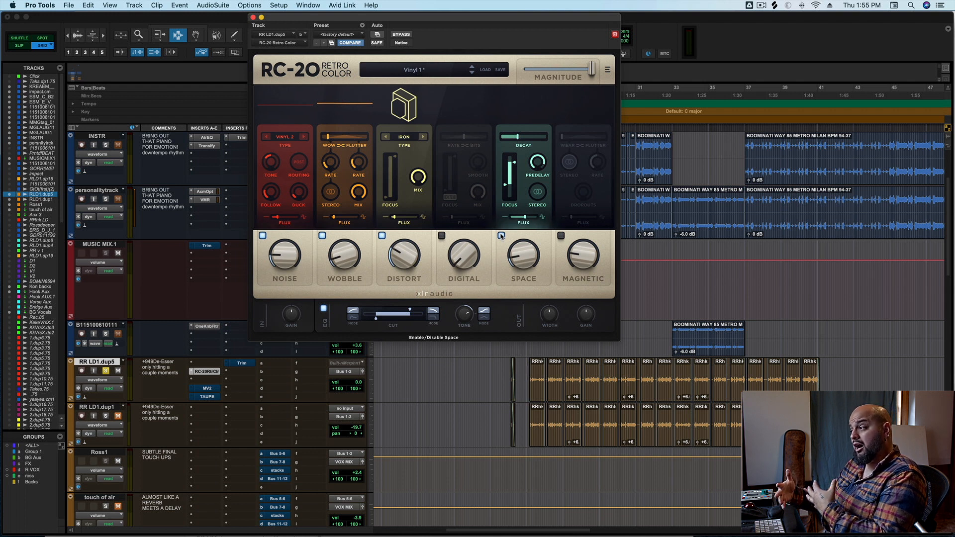
pyautogui.press('space')
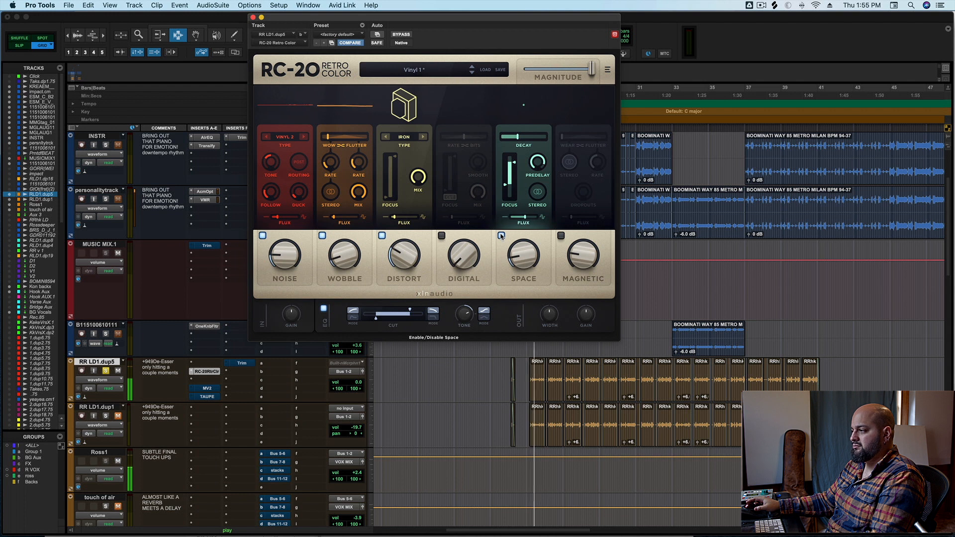
pyautogui.moveTo(531, 267); pyautogui.dragTo(530, 227)
pyautogui.press('space')
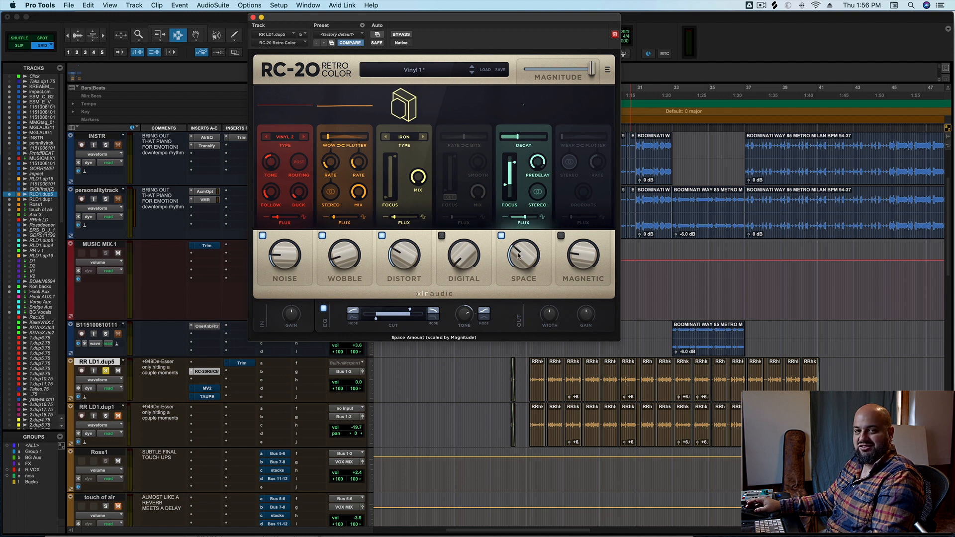
pyautogui.moveTo(520, 257); pyautogui.dragTo(519, 279)
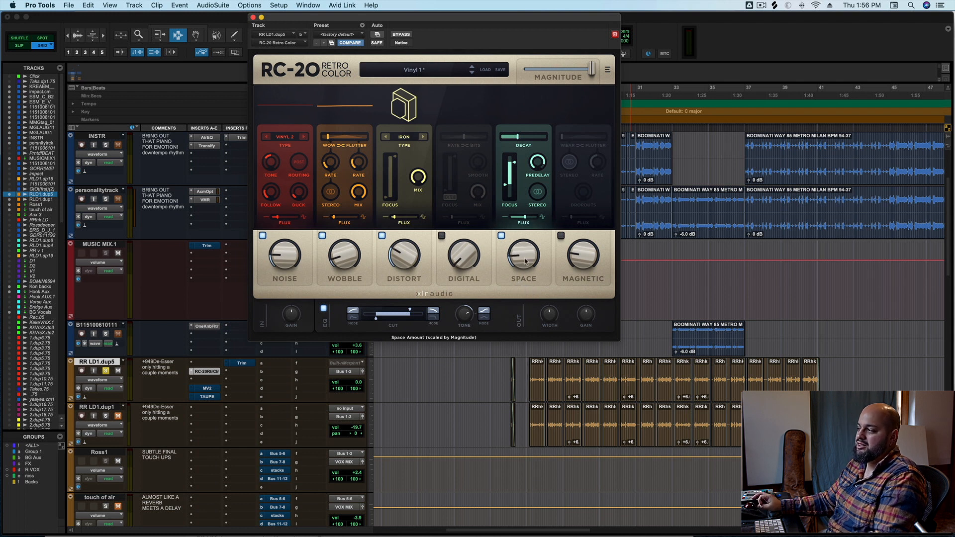
pyautogui.press('space')
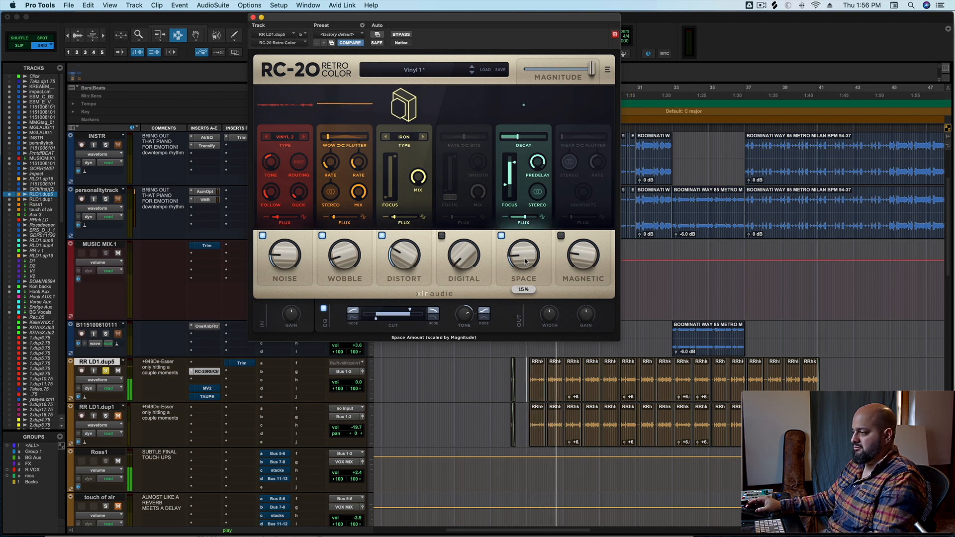
pyautogui.press('space')
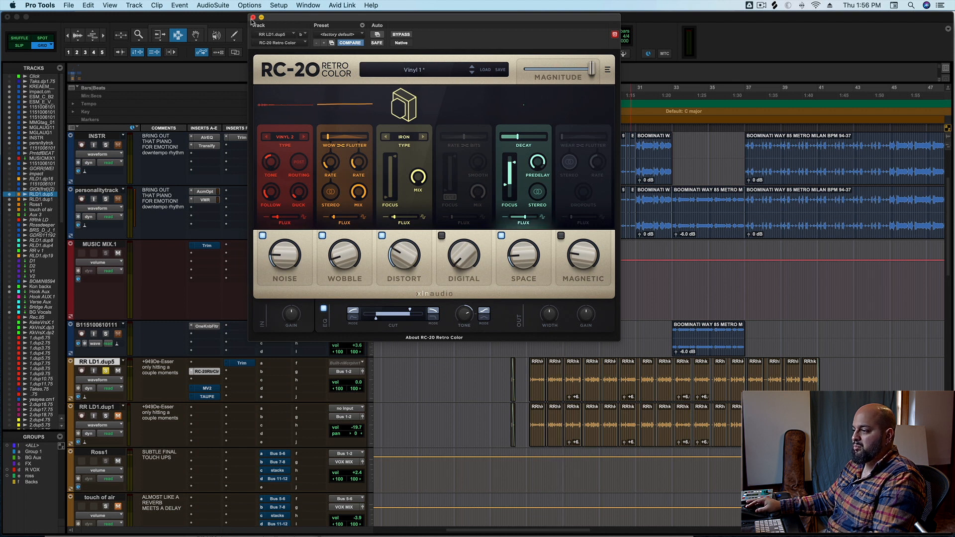
# Close RC-20 and activate MV2 on RR LD1.dup5 while the soloed vocal plays
pyautogui.click(253, 17)
pyautogui.click(205, 388)
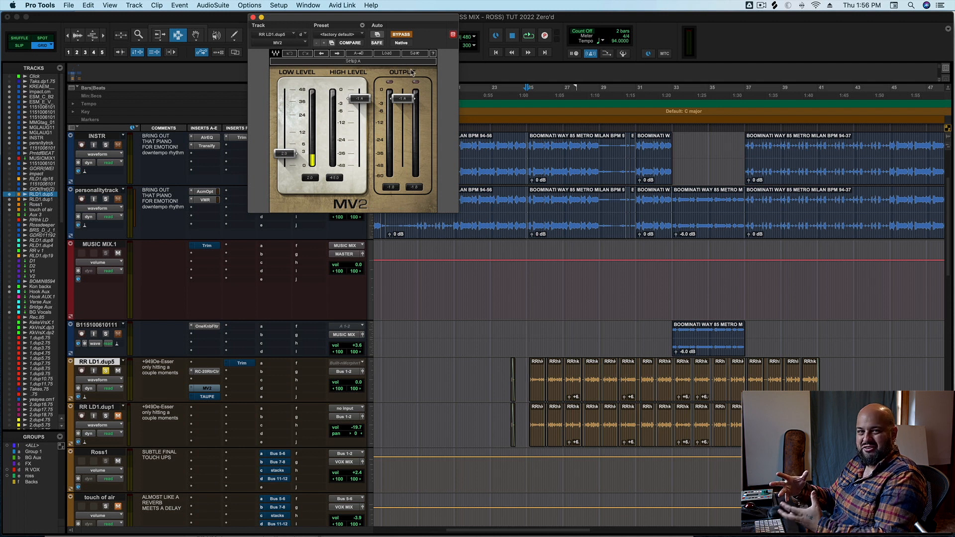
pyautogui.press('space')
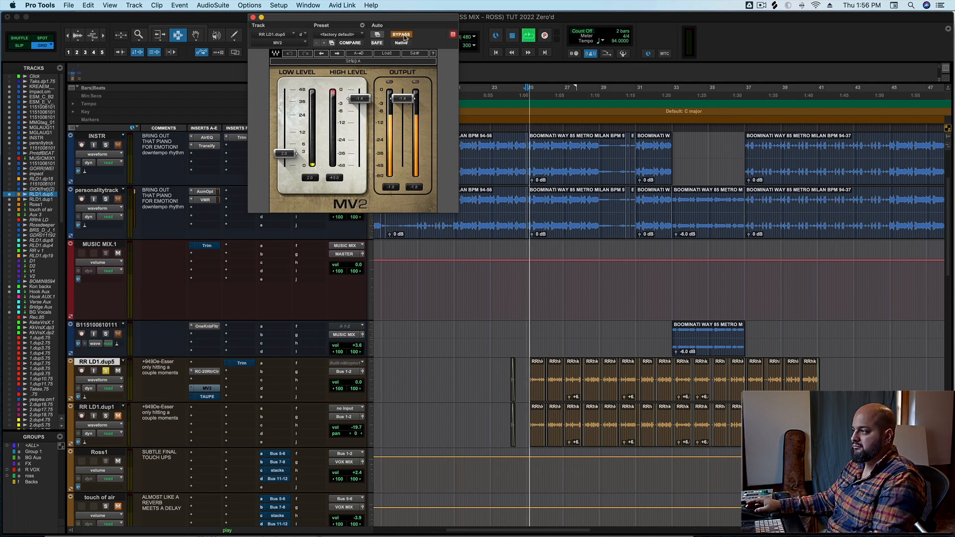
pyautogui.click(402, 34)
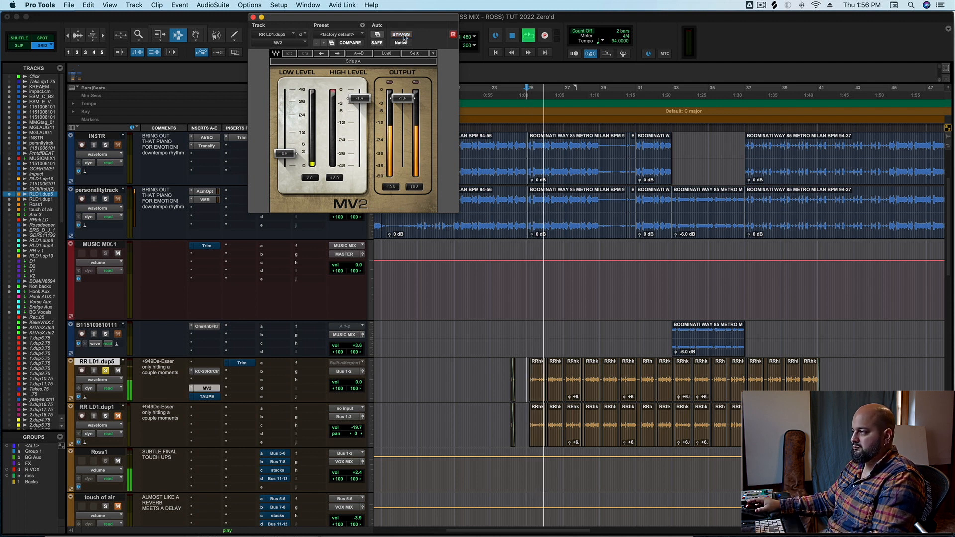
pyautogui.click(253, 17)
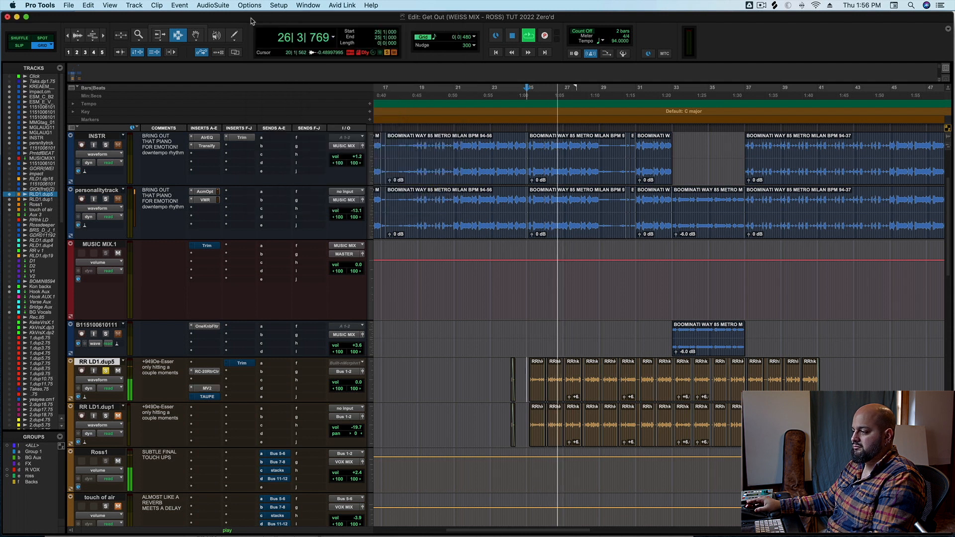
pyautogui.press('space')
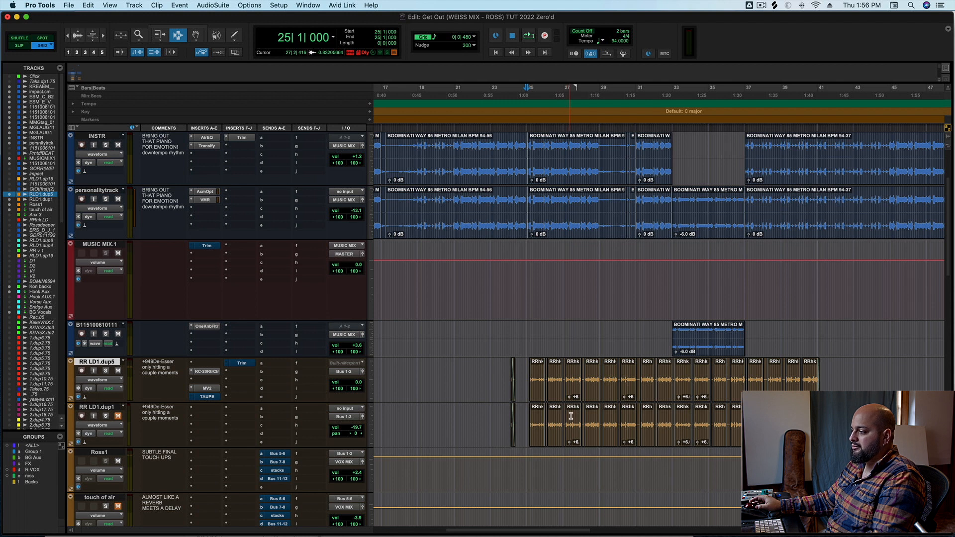
# Play the full mix from bar 25 with RR LD1.dup5 unsoloed, and review the RC-20 settings
pyautogui.press('space')
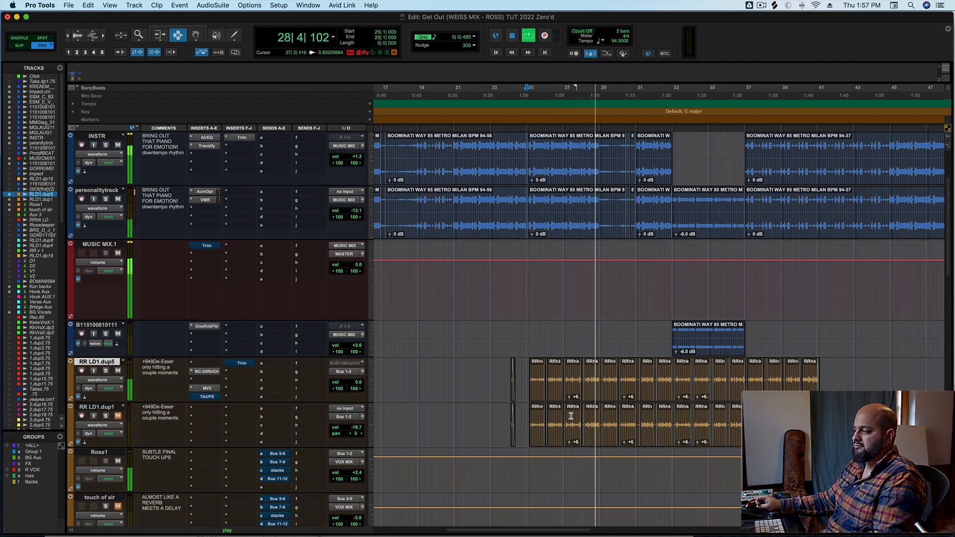
pyautogui.press('space')
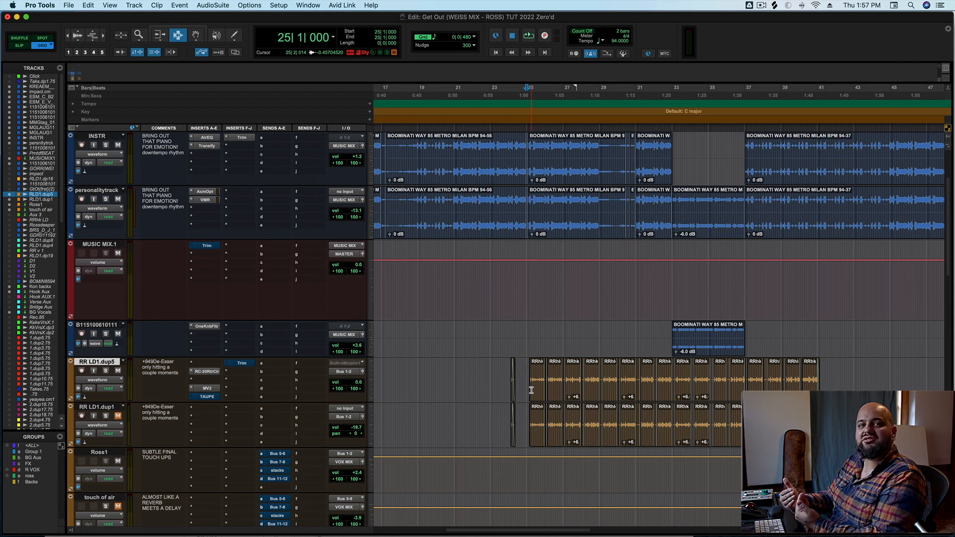
pyautogui.click(207, 371)
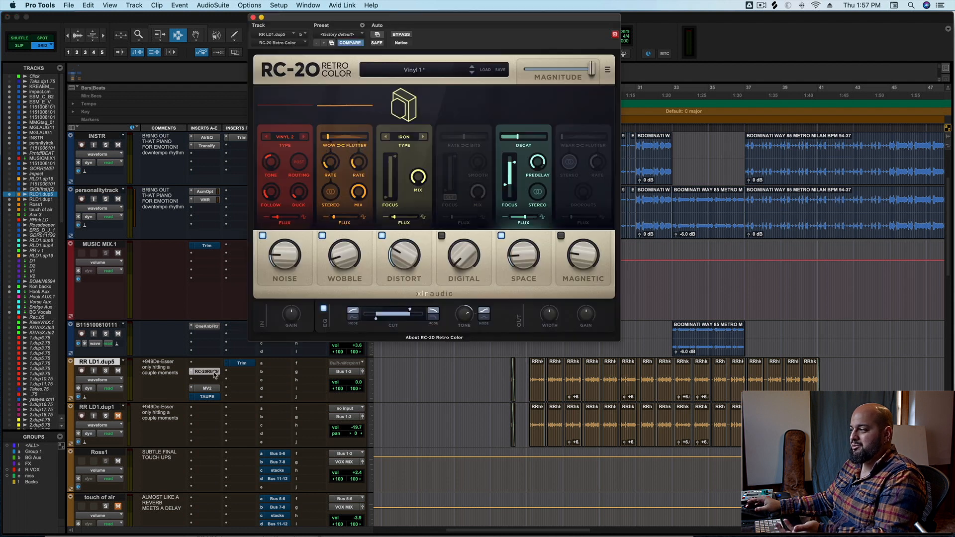
pyautogui.click(253, 17)
# Open TAUPE on RR LD1.dup5, solo the track, and compare the vocal with TAUPE bypassed and active
pyautogui.click(205, 397)
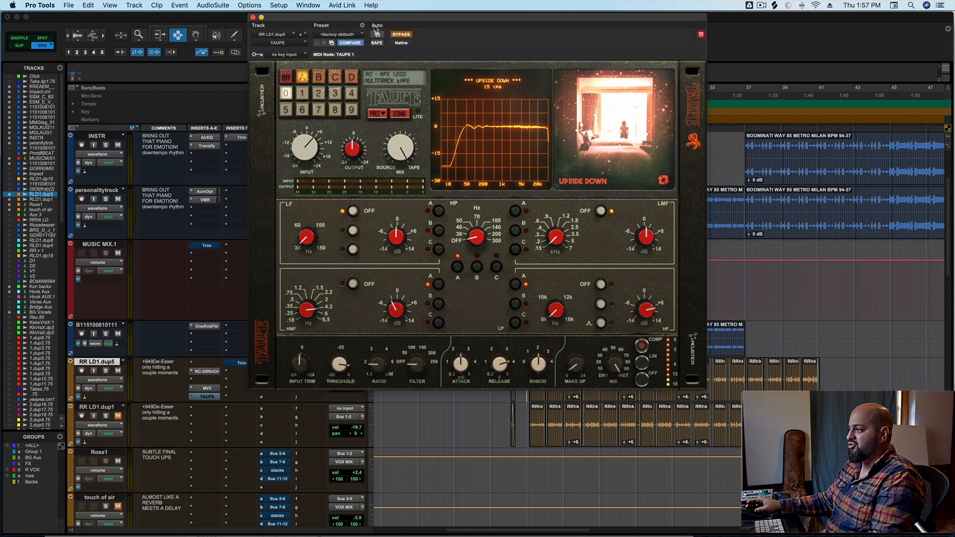
pyautogui.click(105, 371)
pyautogui.press('space')
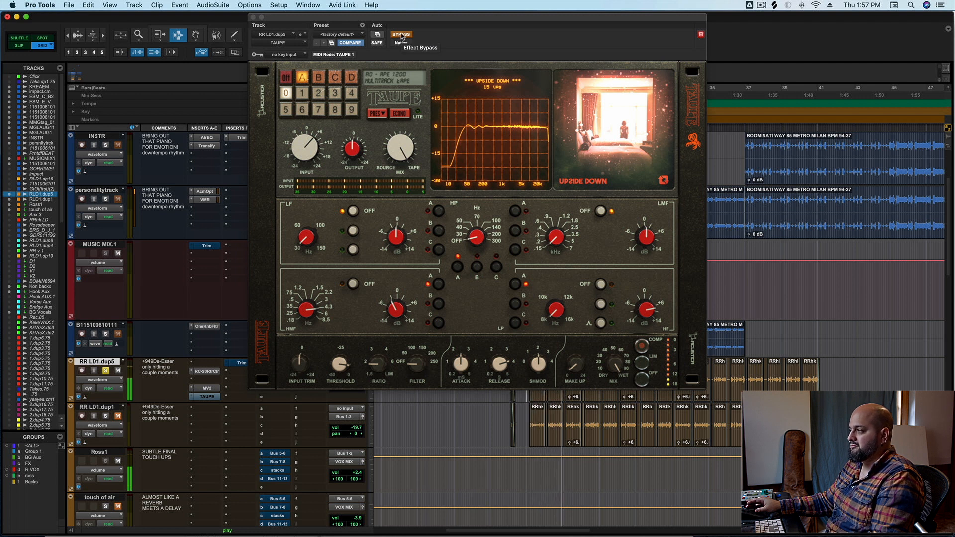
pyautogui.press('space')
pyautogui.click(402, 36)
pyautogui.press('space')
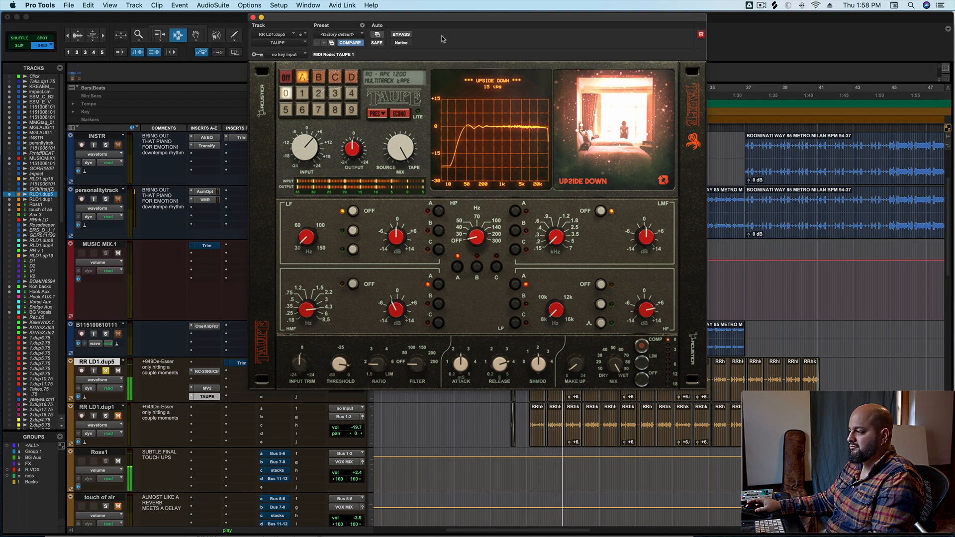
pyautogui.press('space')
pyautogui.click(402, 36)
pyautogui.press('space')
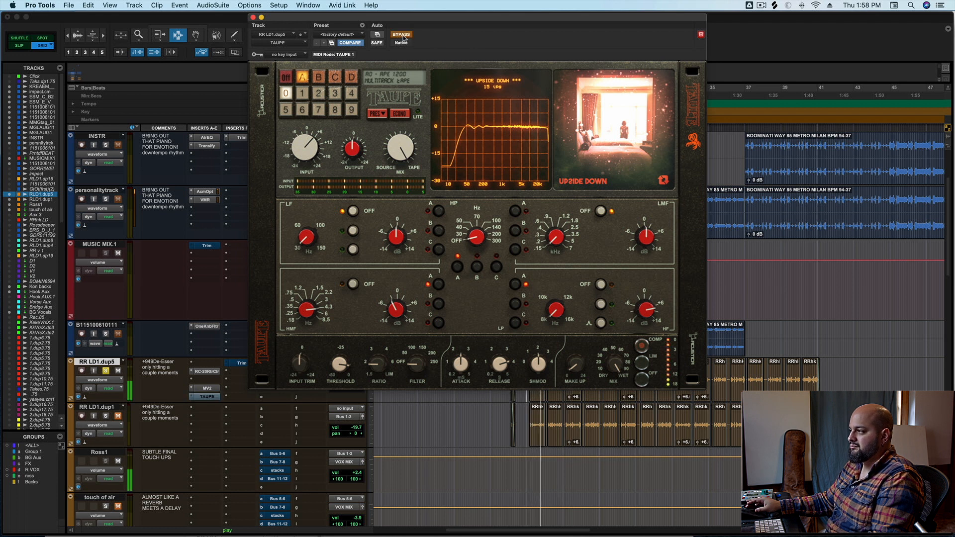
# Toggle TAUPE's bypass from its insert slot during soloed playback, leaving the plug-in active
pyautogui.keyDown('super'); pyautogui.click(213, 399); pyautogui.keyUp('super')
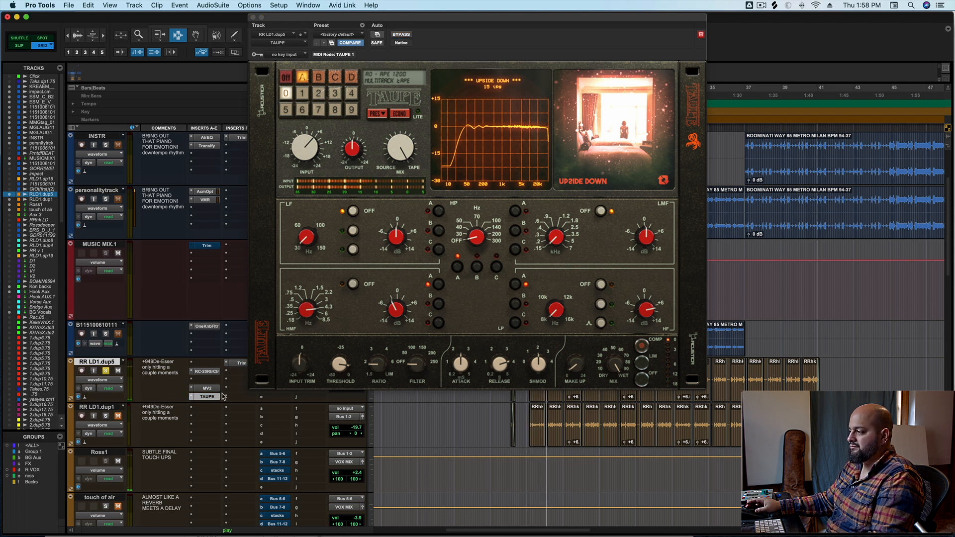
pyautogui.press('space')
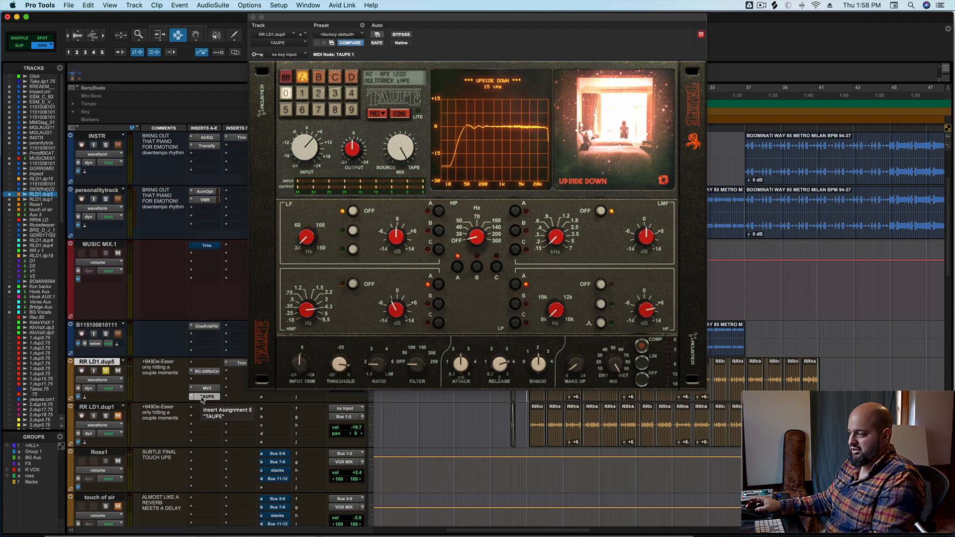
pyautogui.keyDown('super'); pyautogui.click(204, 397); pyautogui.keyUp('super')
pyautogui.press('space')
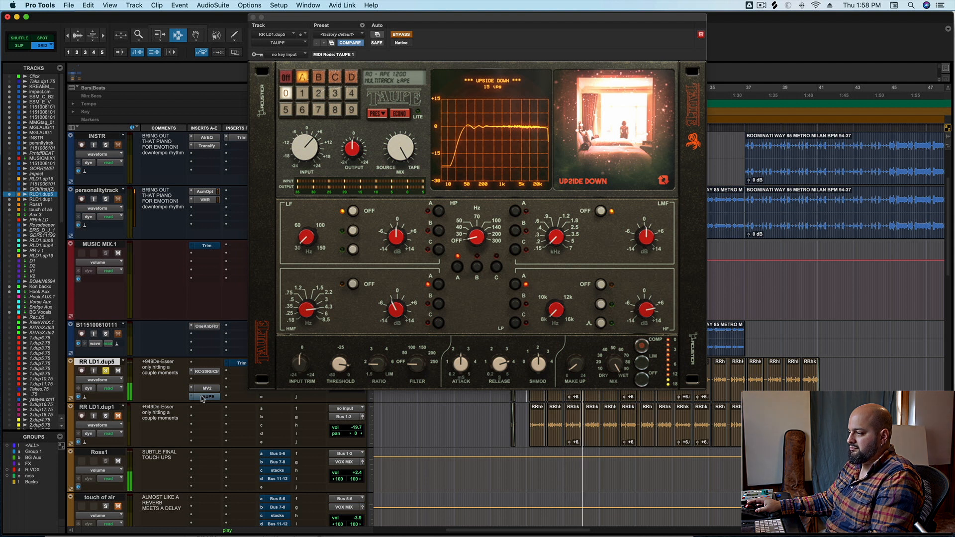
pyautogui.keyDown('super'); pyautogui.click(203, 397); pyautogui.keyUp('super')
# Play the full mix from just before bar 25 with RR LD1.dup5 unsoloed and TAUPE active
pyautogui.press('space')
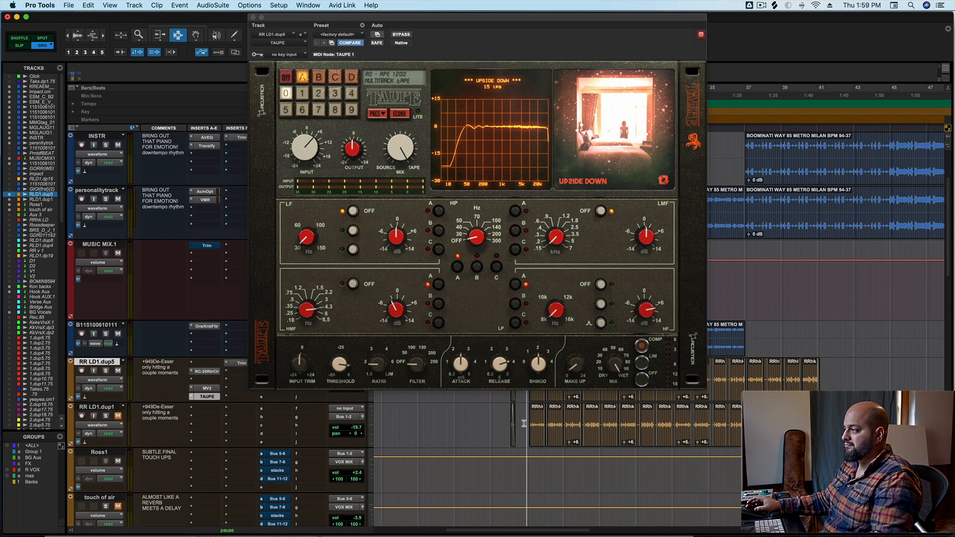
pyautogui.press('space')
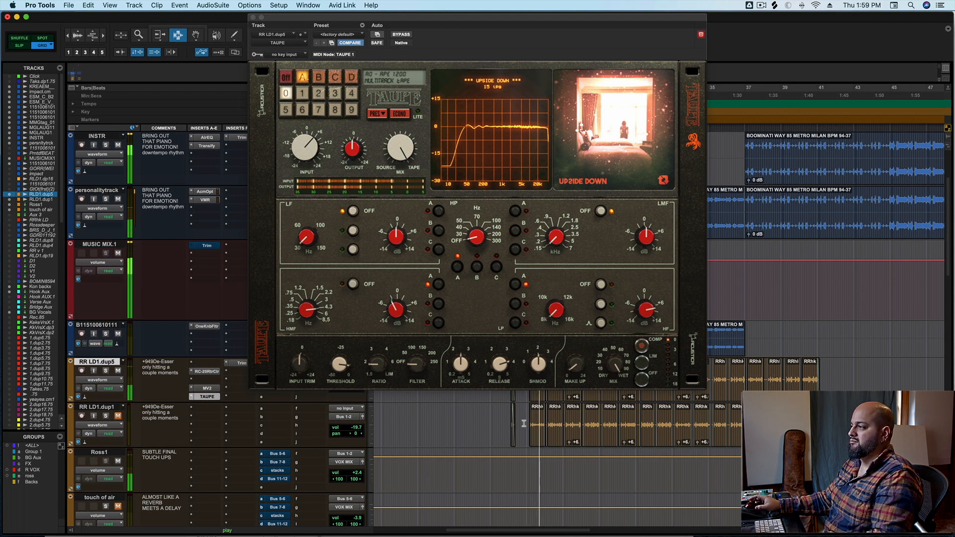